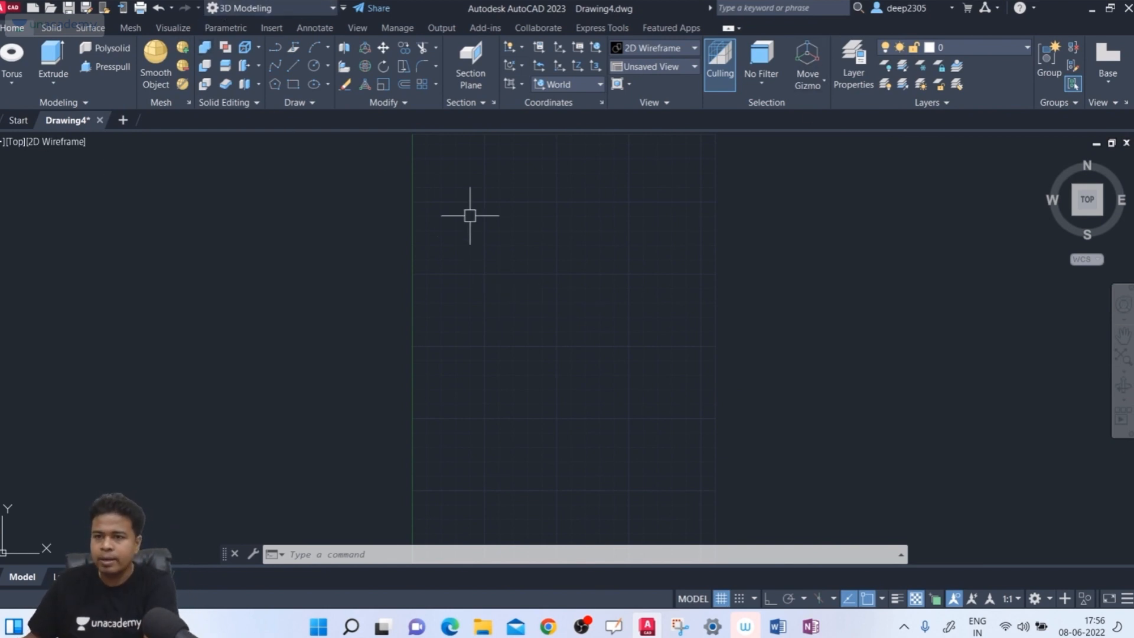
# Set the viewport to the SE Isometric view with the Shaded with edges (Fast) visual style
pyautogui.click(663, 68)
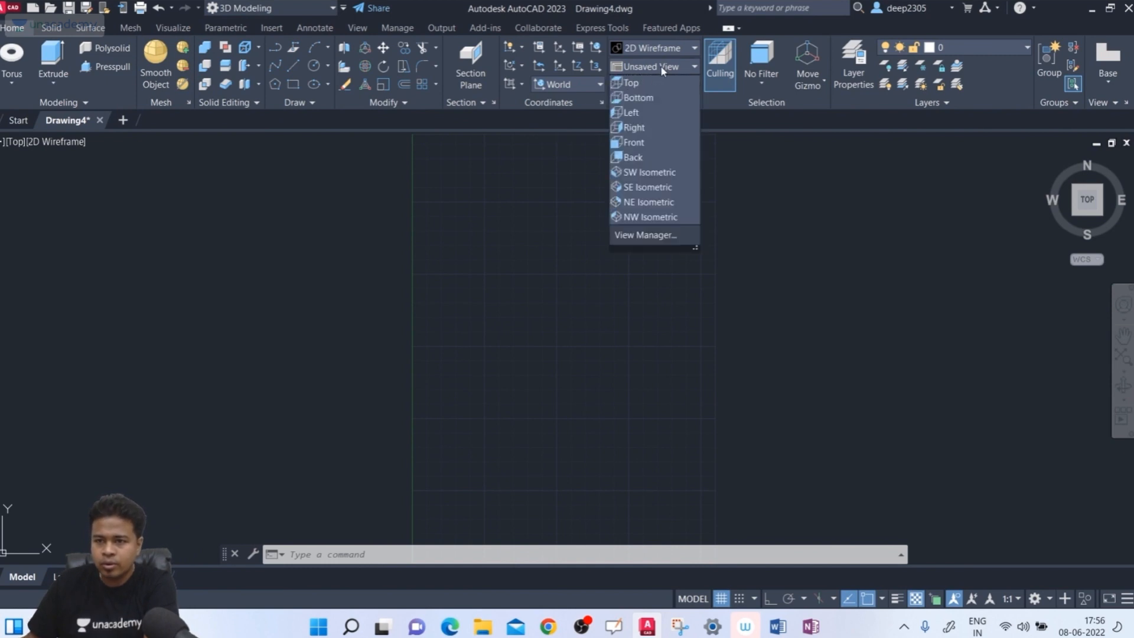
pyautogui.click(647, 188)
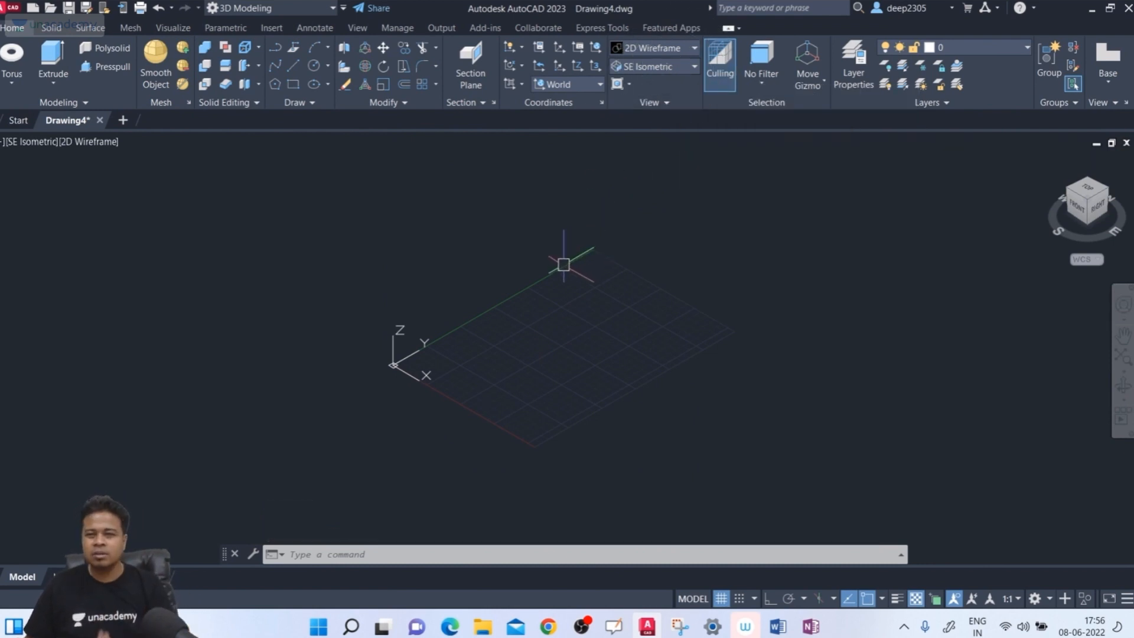
pyautogui.click(101, 142)
pyautogui.click(155, 255)
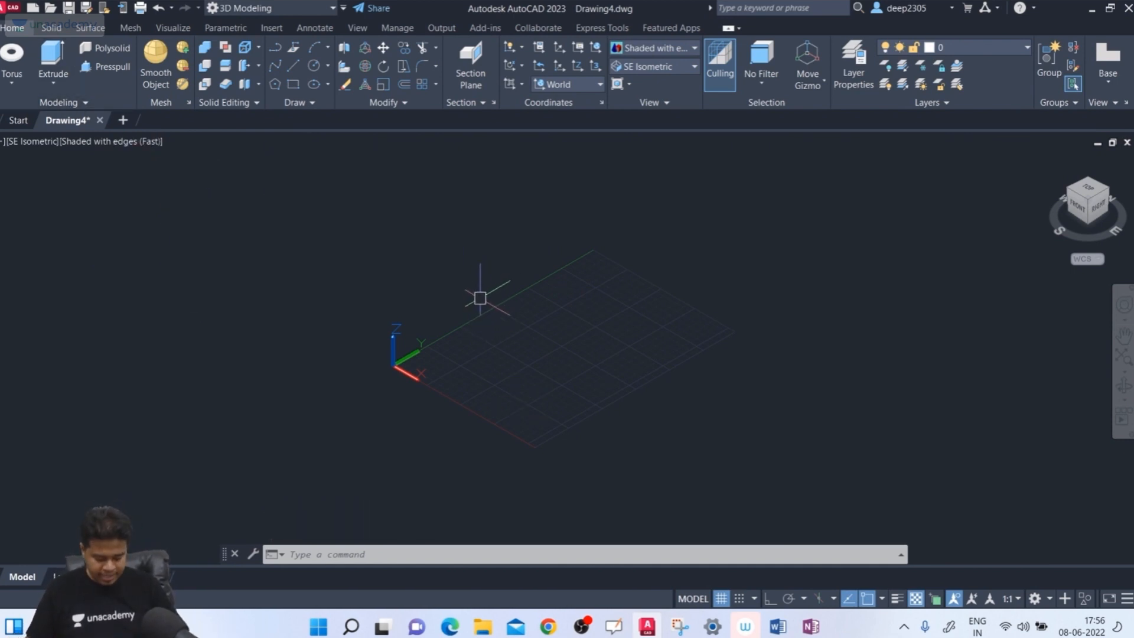
# Start a line on the ground grid, turn Ortho on, and draw its first segment 100 units along the Y axis
pyautogui.write('l')
pyautogui.press('Return')
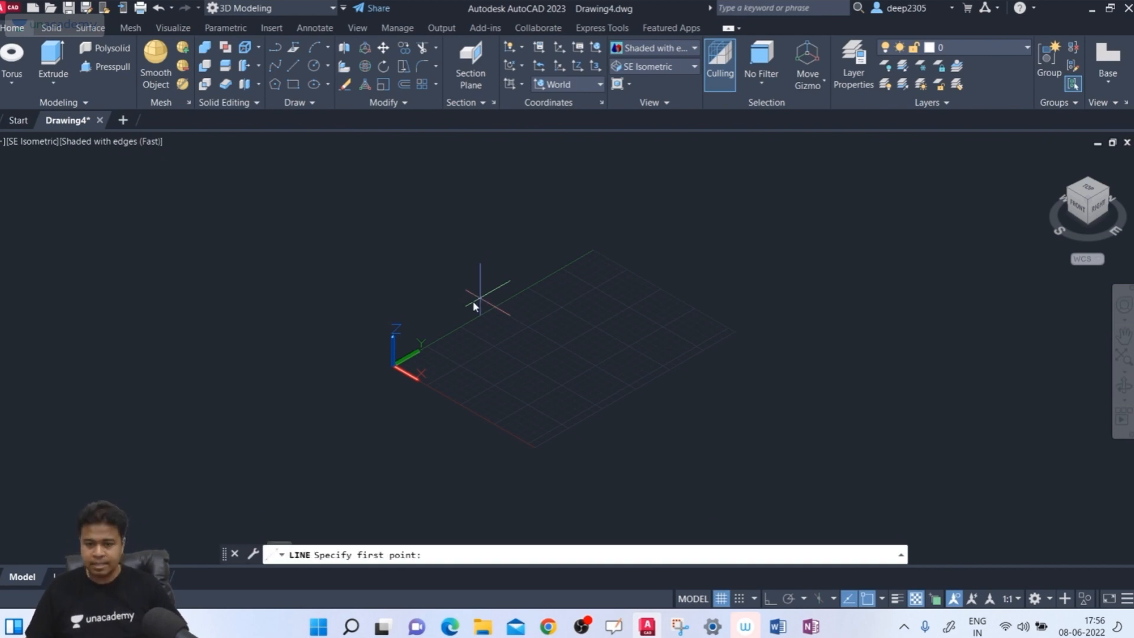
pyautogui.click(479, 382)
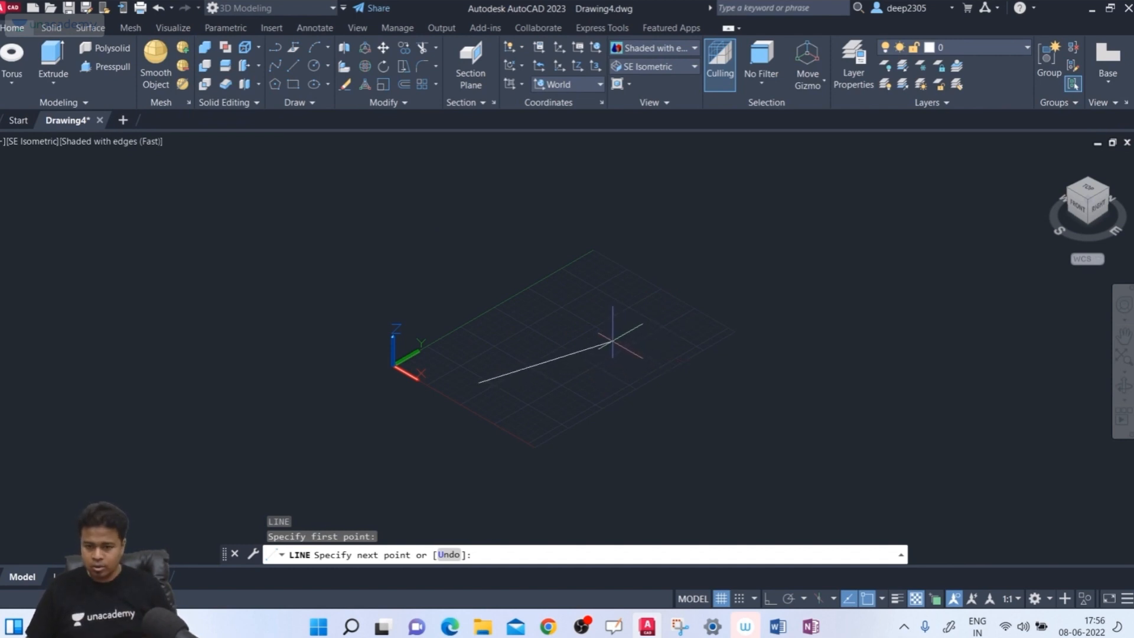
pyautogui.press('F8')
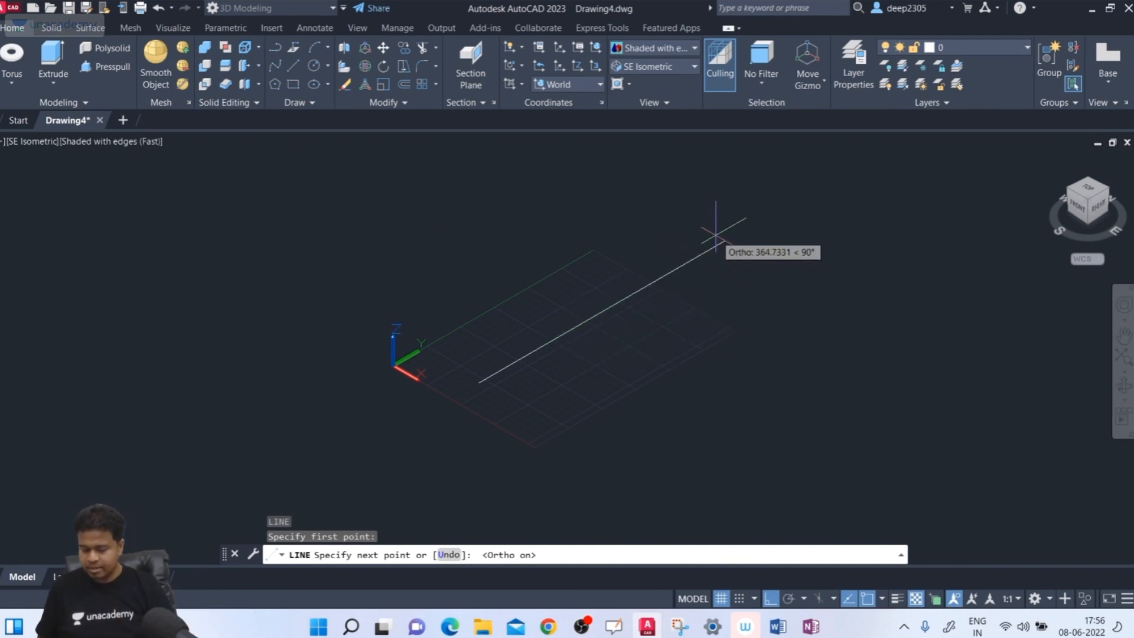
pyautogui.press('Return')
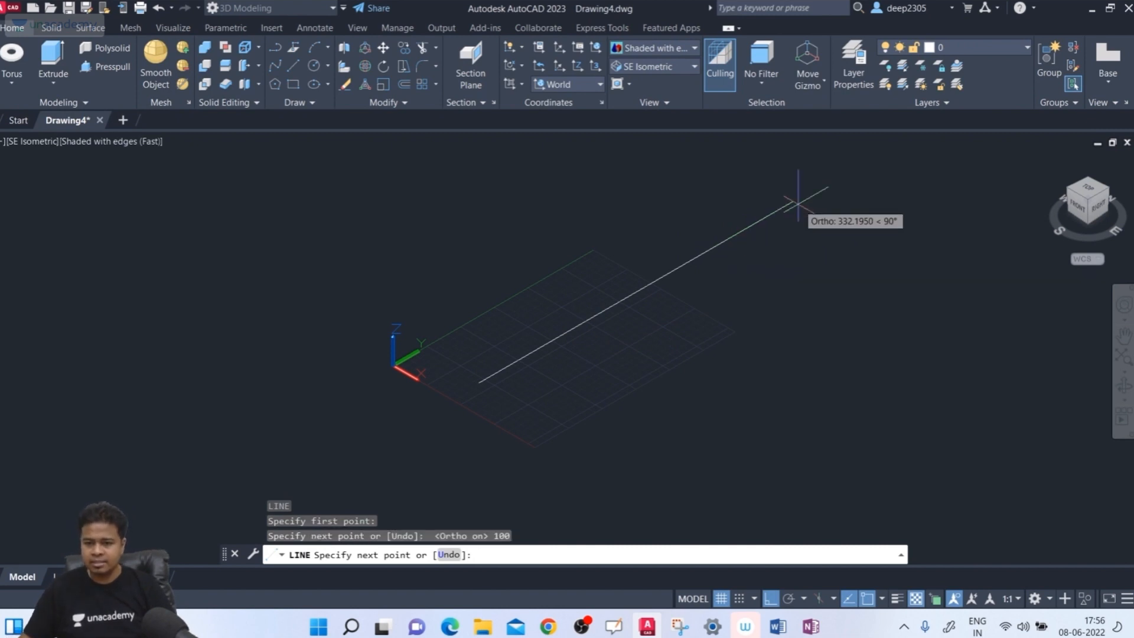
# Continue the line path with a 300-unit segment along X and a 400-unit segment along Y
pyautogui.moveTo(793, 405); pyautogui.dragTo(716, 349, button='middle')
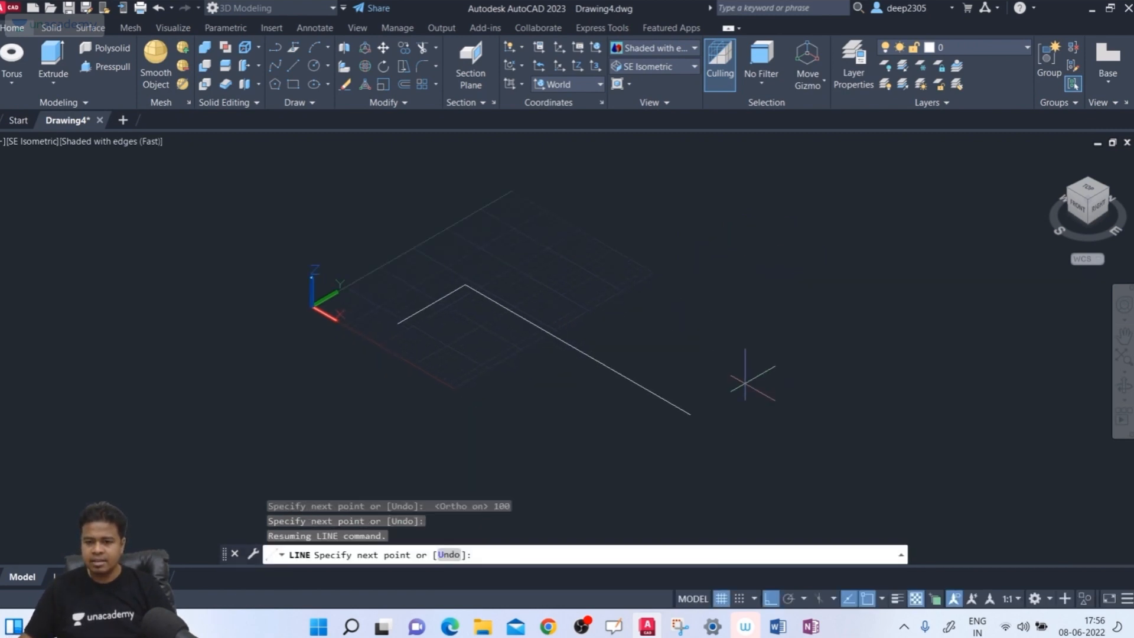
pyautogui.write('3')
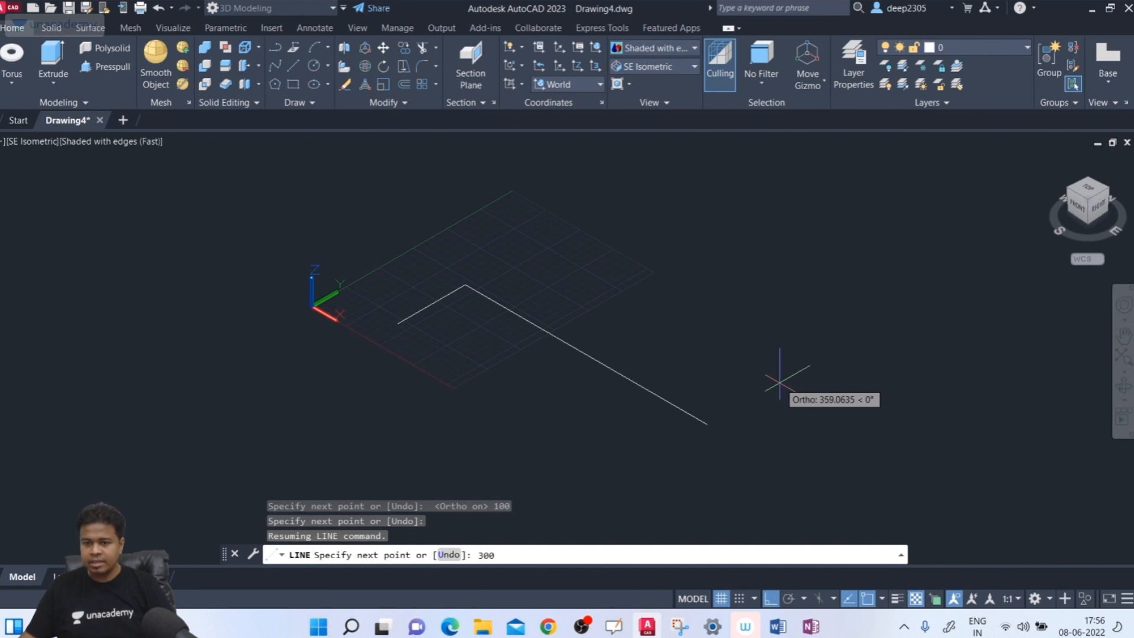
pyautogui.write('00')
pyautogui.press('Return')
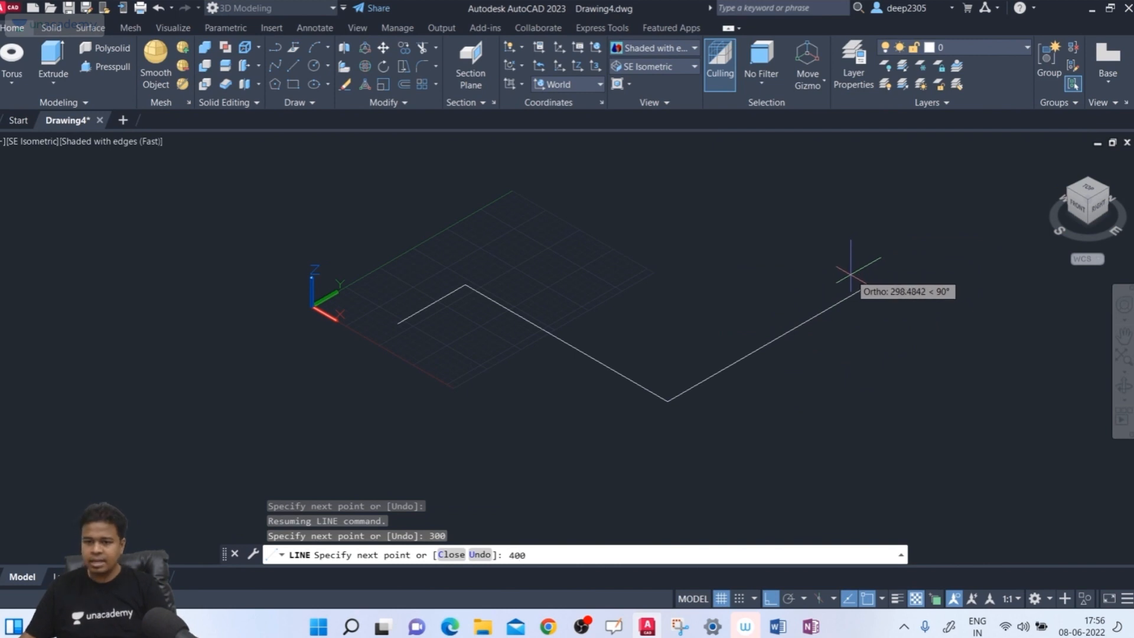
pyautogui.press('Return')
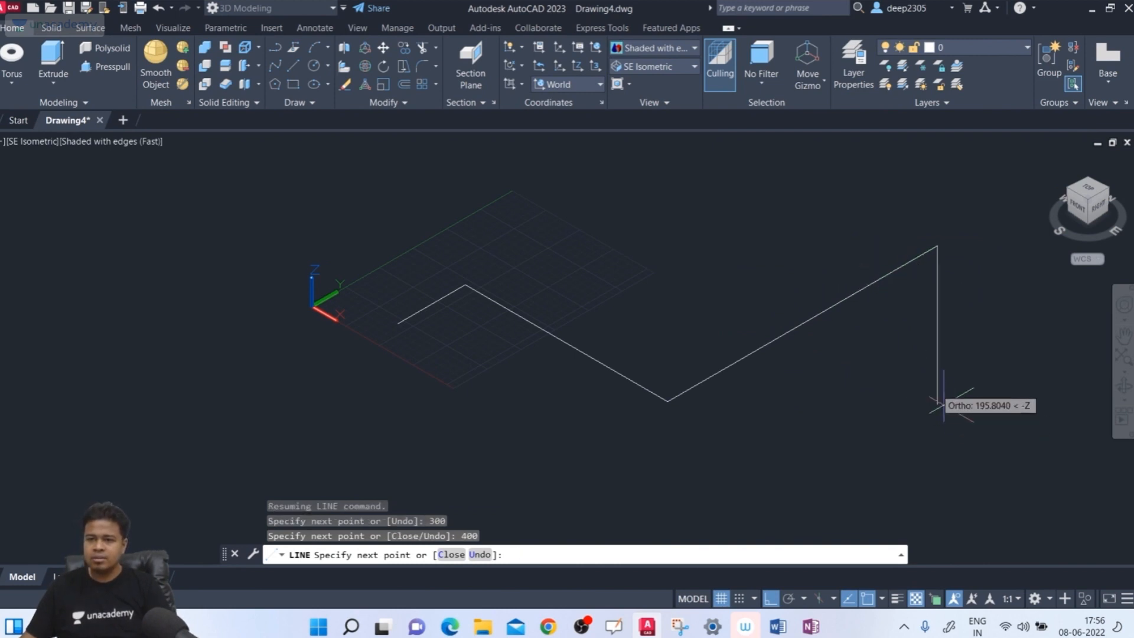
# Add a 200-unit vertical segment in the positive Z direction and finish the line
pyautogui.moveTo(925, 356); pyautogui.dragTo(908, 357, button='middle')
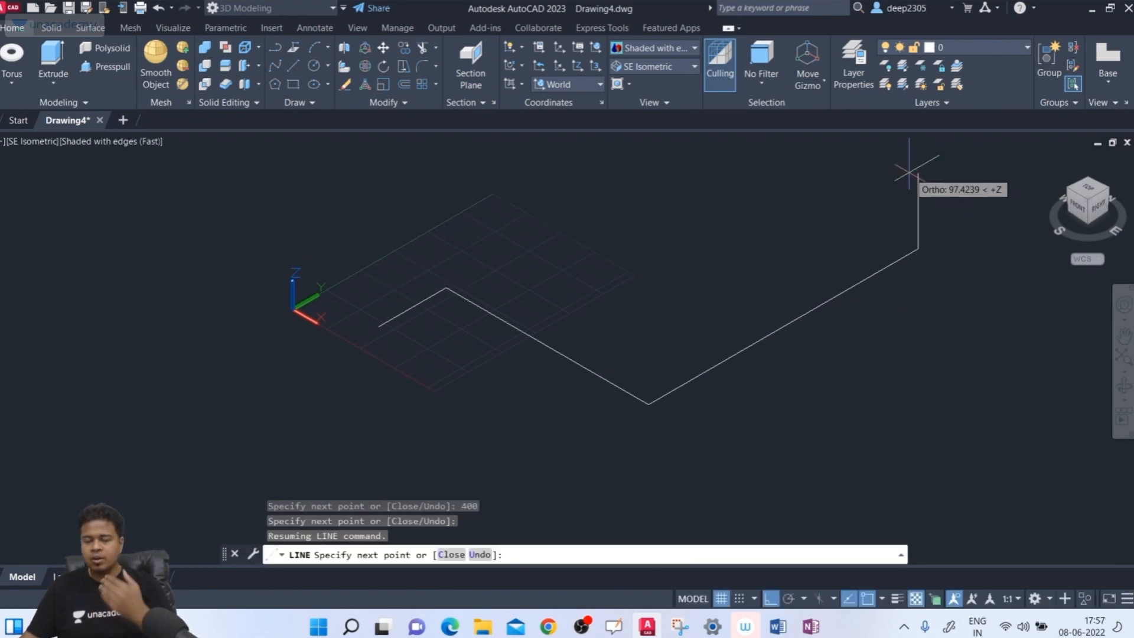
pyautogui.moveTo(899, 172)
pyautogui.mouseDown(button='middle')
pyautogui.moveTo(856, 202)
pyautogui.moveTo(835, 190)
pyautogui.mouseUp(button='middle')
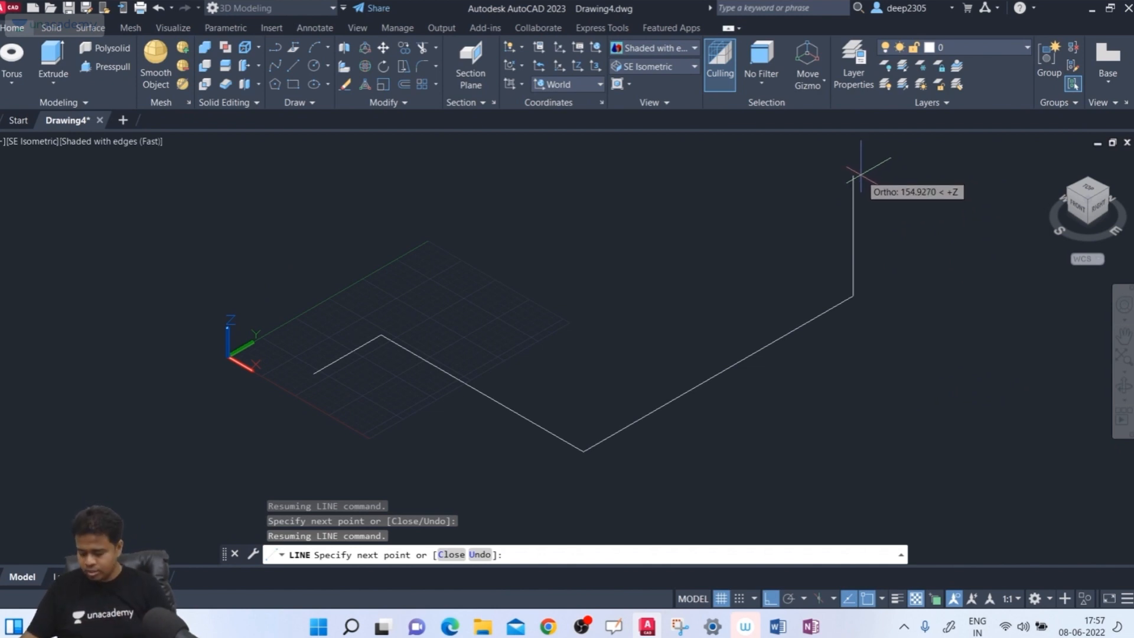
pyautogui.press('Return')
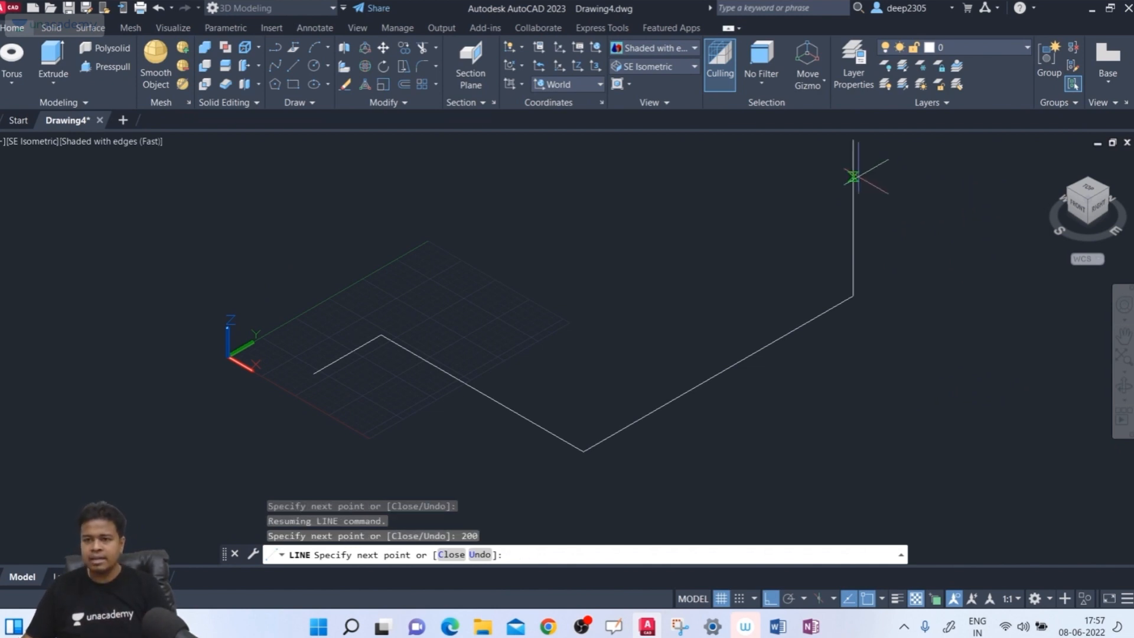
pyautogui.press('Return')
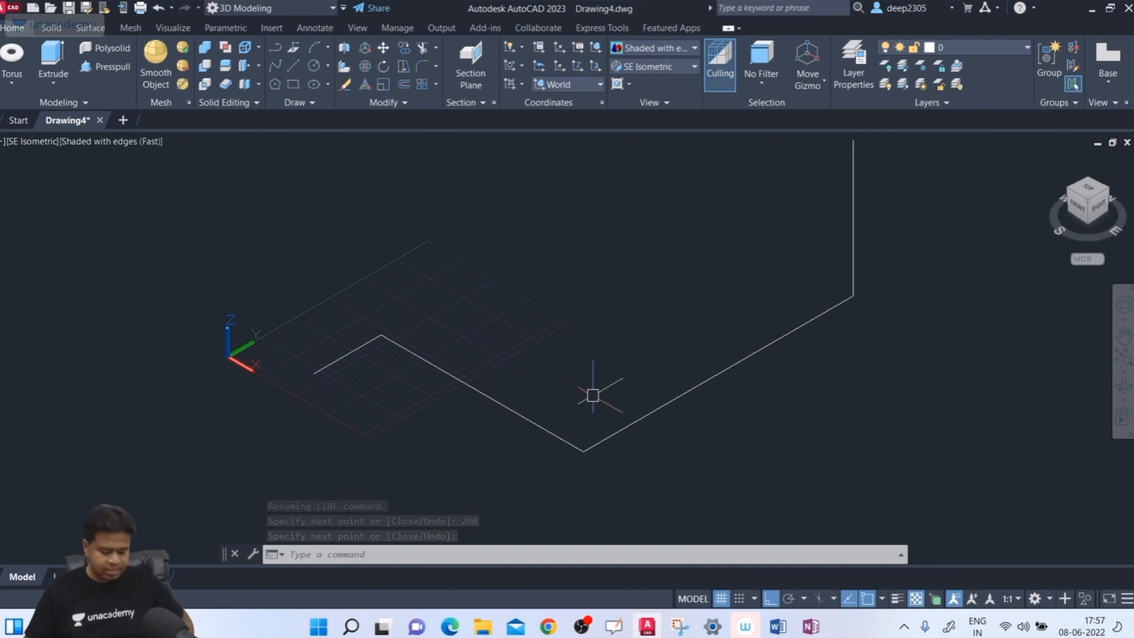
# Orbit around the line path to examine it in 3D and restore the SE Isometric view
pyautogui.keyDown('shift'); pyautogui.moveTo(737, 422); pyautogui.dragTo(679, 400, button='middle'); pyautogui.keyUp('shift')
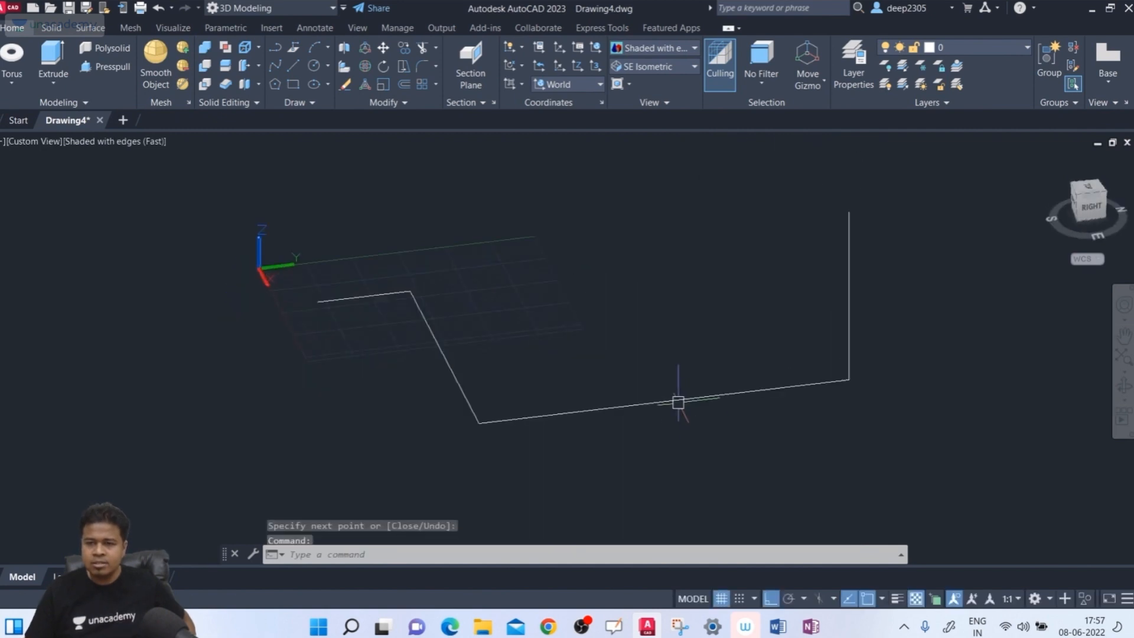
pyautogui.click(661, 67)
pyautogui.click(655, 180)
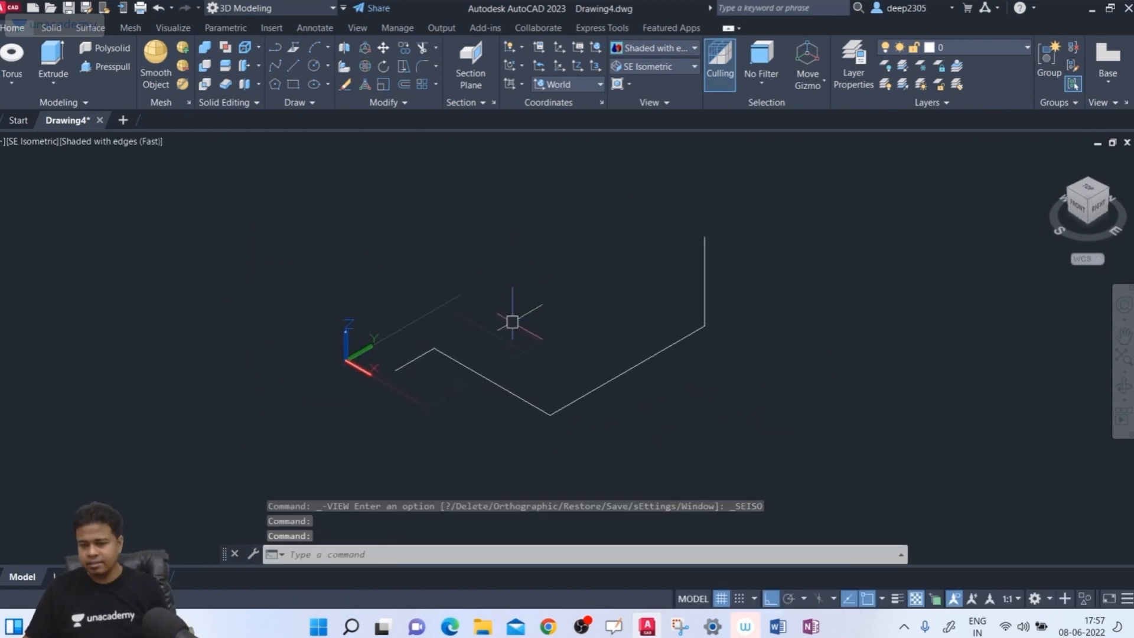
# Select the segments of the line path one by one to check whether they are separate objects, clearing each selection
pyautogui.click(476, 375)
pyautogui.press('Escape')
pyautogui.click(420, 363)
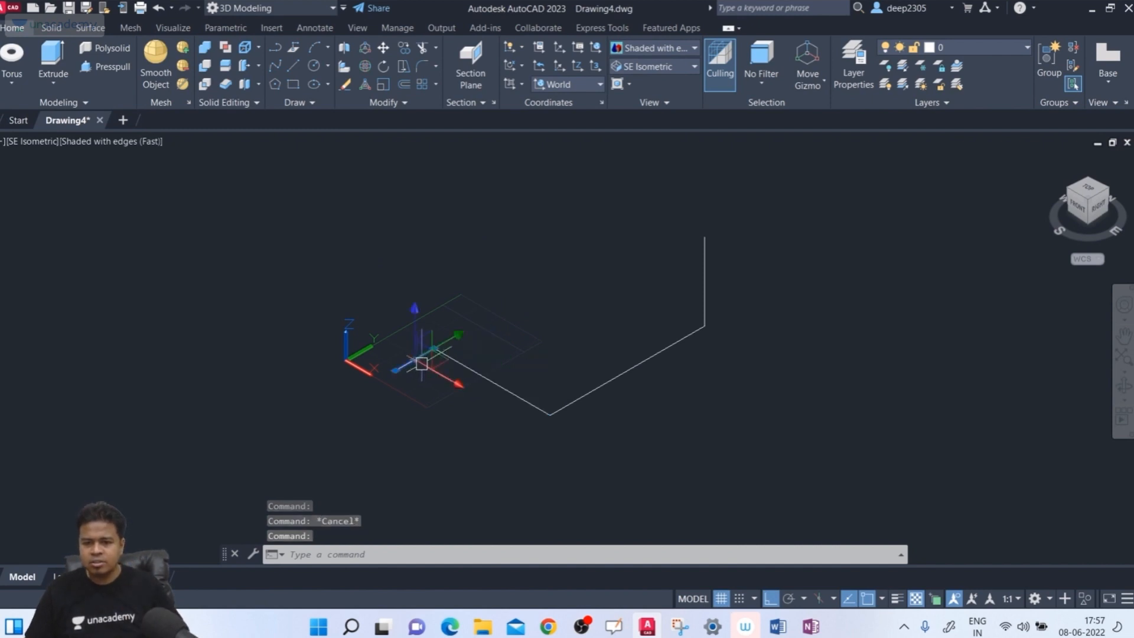
pyautogui.press('Escape')
pyautogui.click(568, 396)
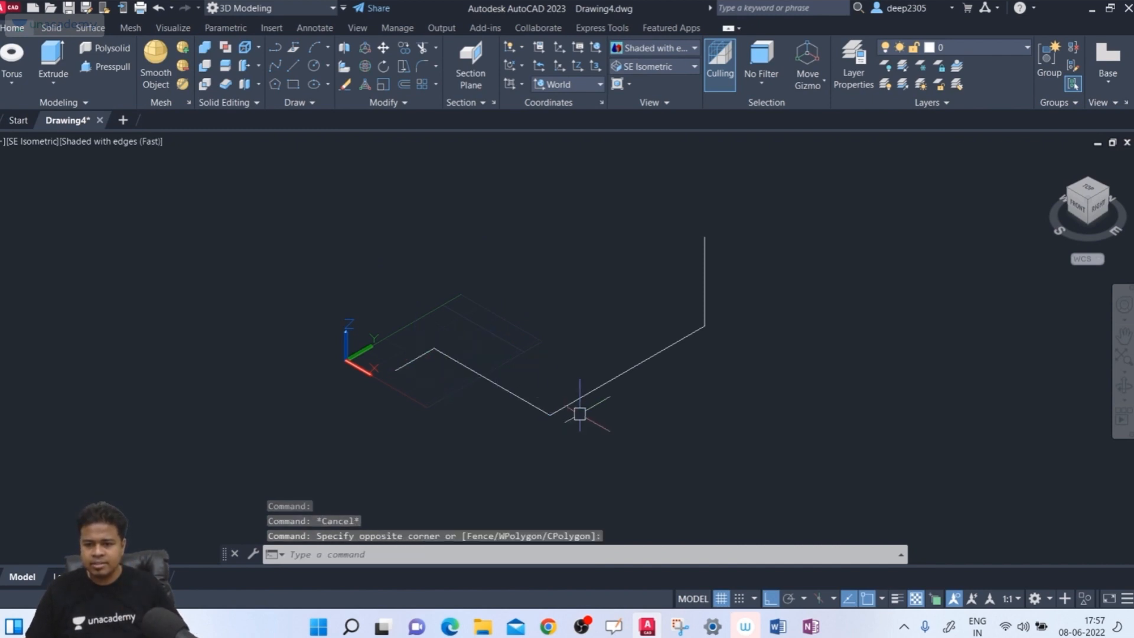
pyautogui.press('Escape')
pyautogui.click(795, 251)
pyautogui.click(658, 310)
pyautogui.press('Escape')
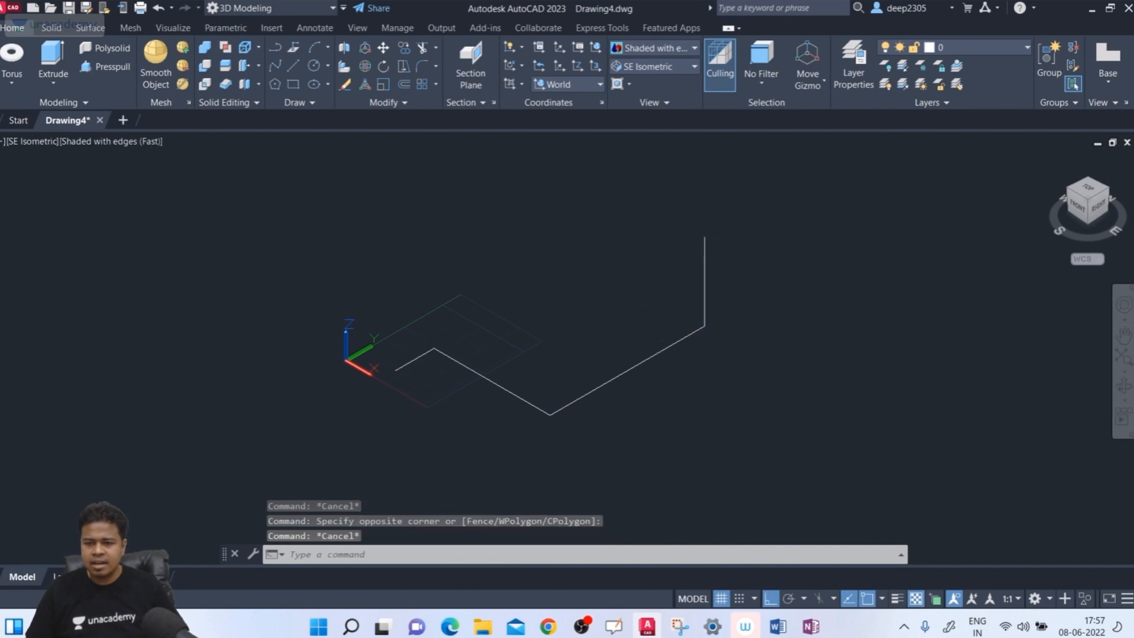
pyautogui.click(734, 390)
pyautogui.click(598, 386)
pyautogui.press('Escape')
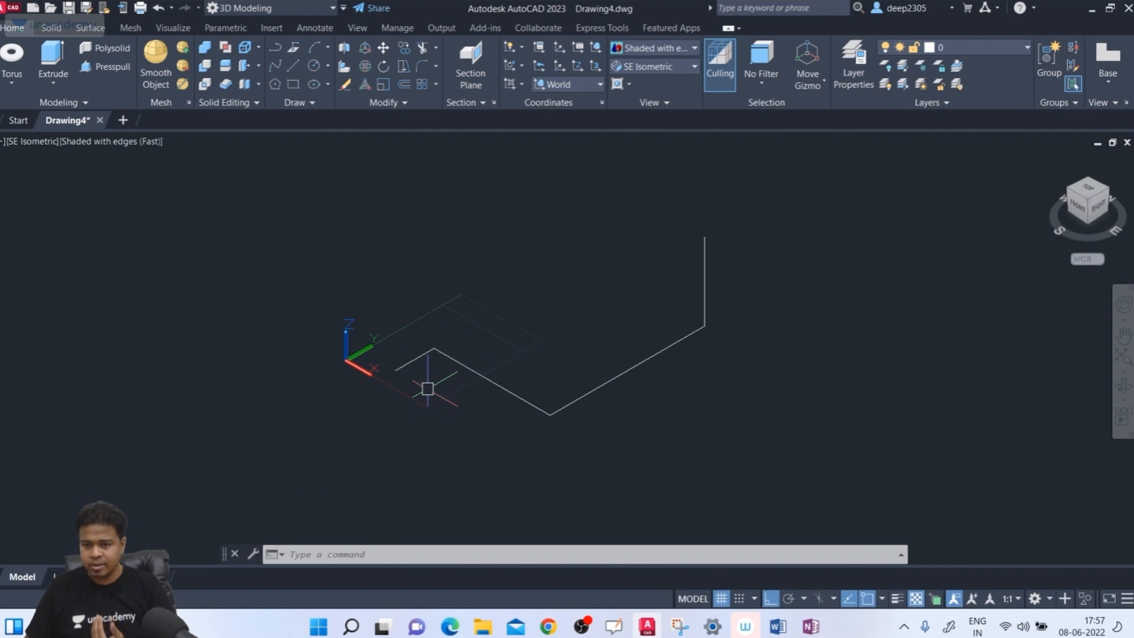
# Select all segments of the line path and erase them
pyautogui.scroll(2, 436, 383)
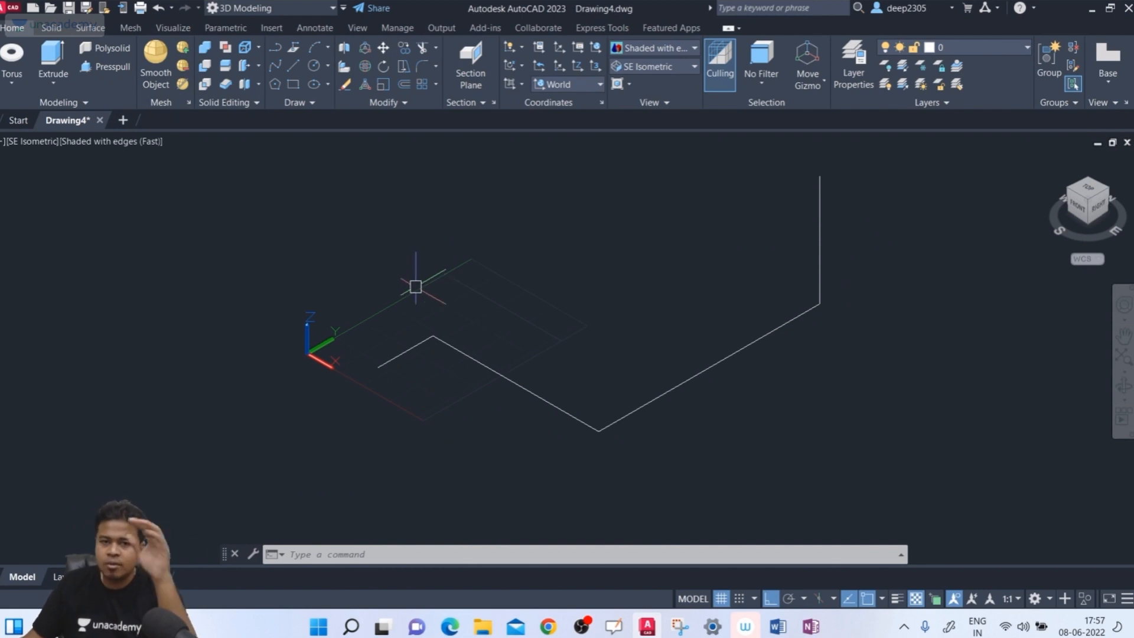
pyautogui.click(72, 80)
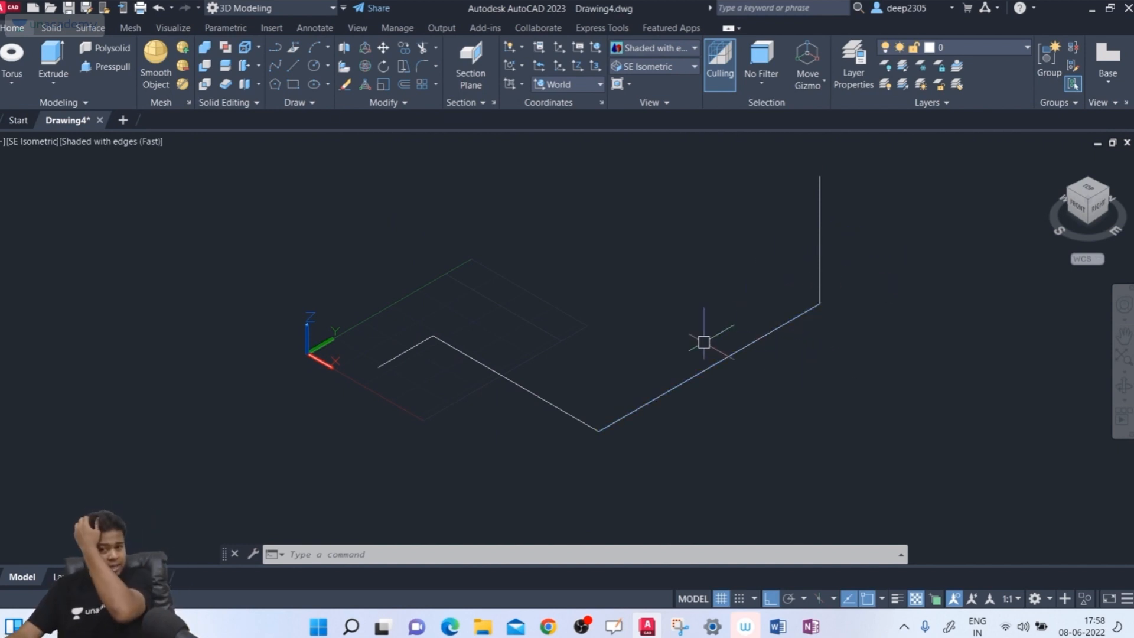
pyautogui.click(859, 244)
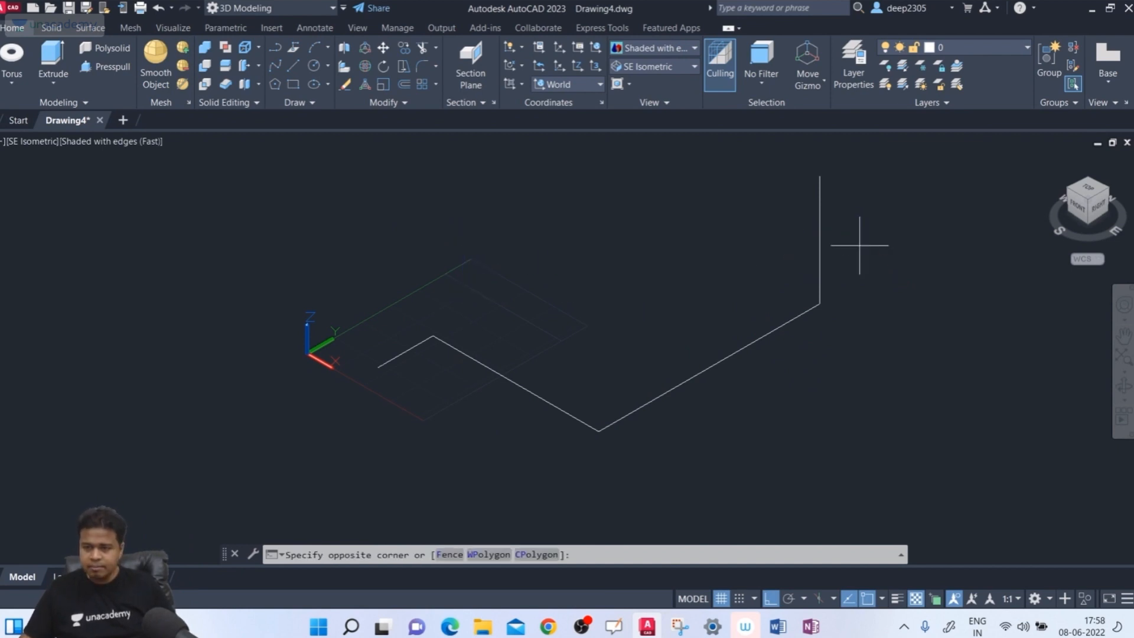
pyautogui.press('Escape')
pyautogui.click(907, 254)
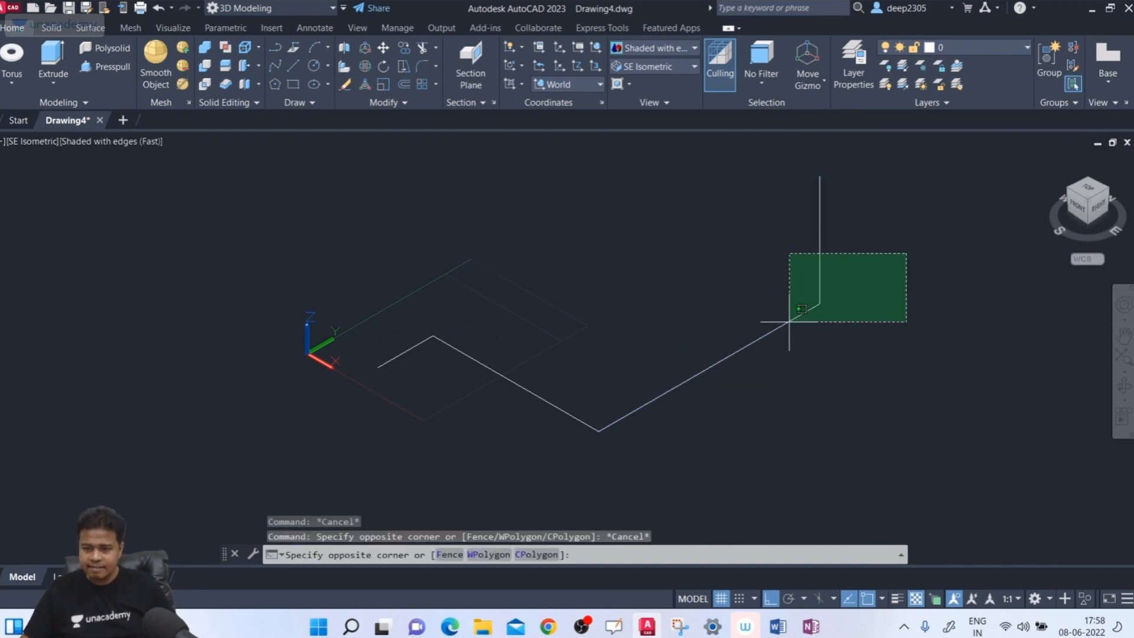
pyautogui.click(416, 475)
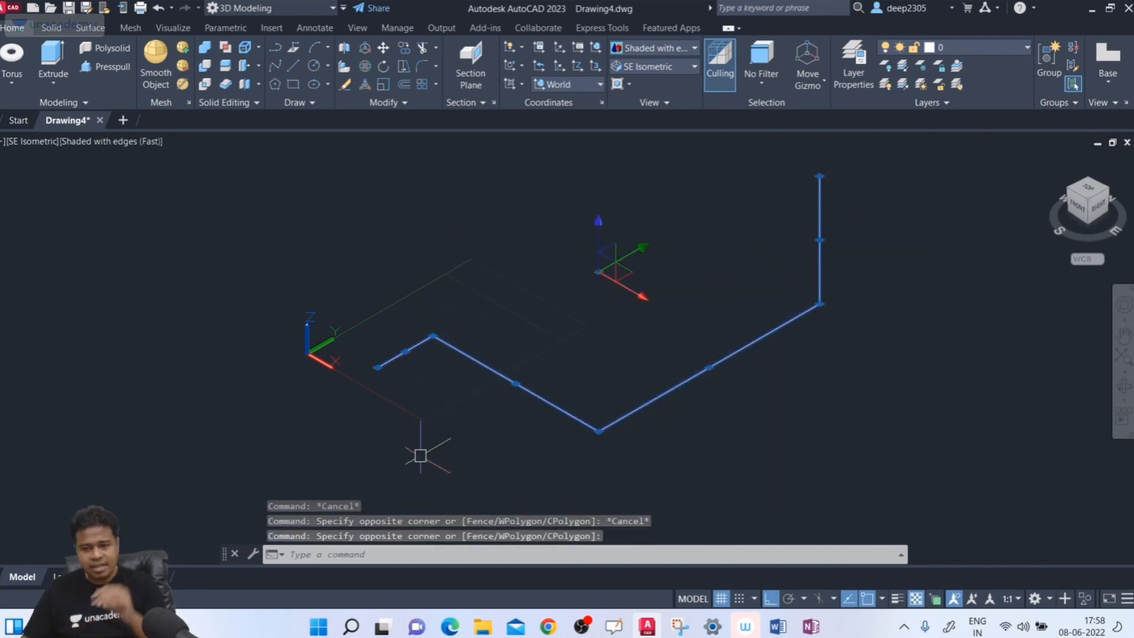
pyautogui.press('Delete')
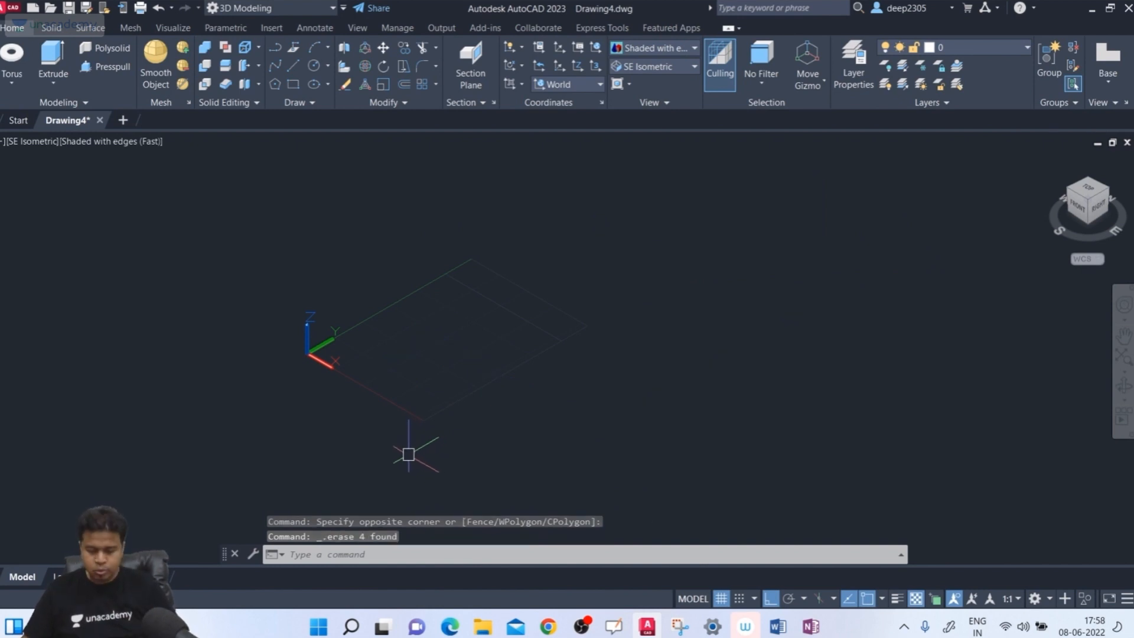
# Start a polyline near the origin and draw four orthogonal segments alternating between the positive Y and positive X directions
pyautogui.write('pl')
pyautogui.press('Return')
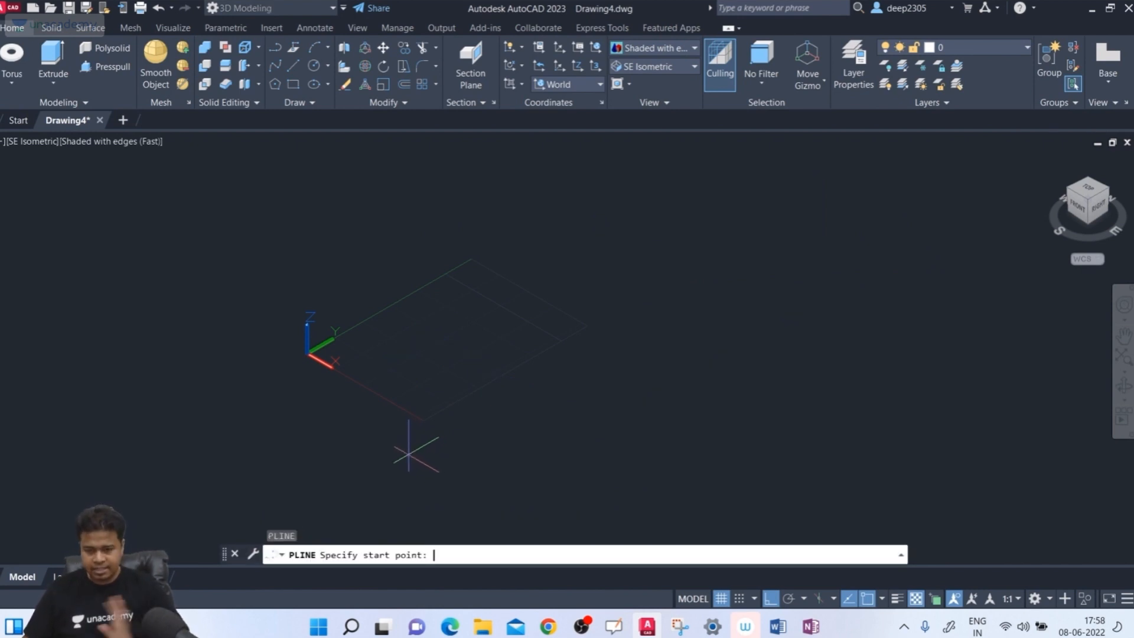
pyautogui.click(376, 348)
pyautogui.click(505, 294)
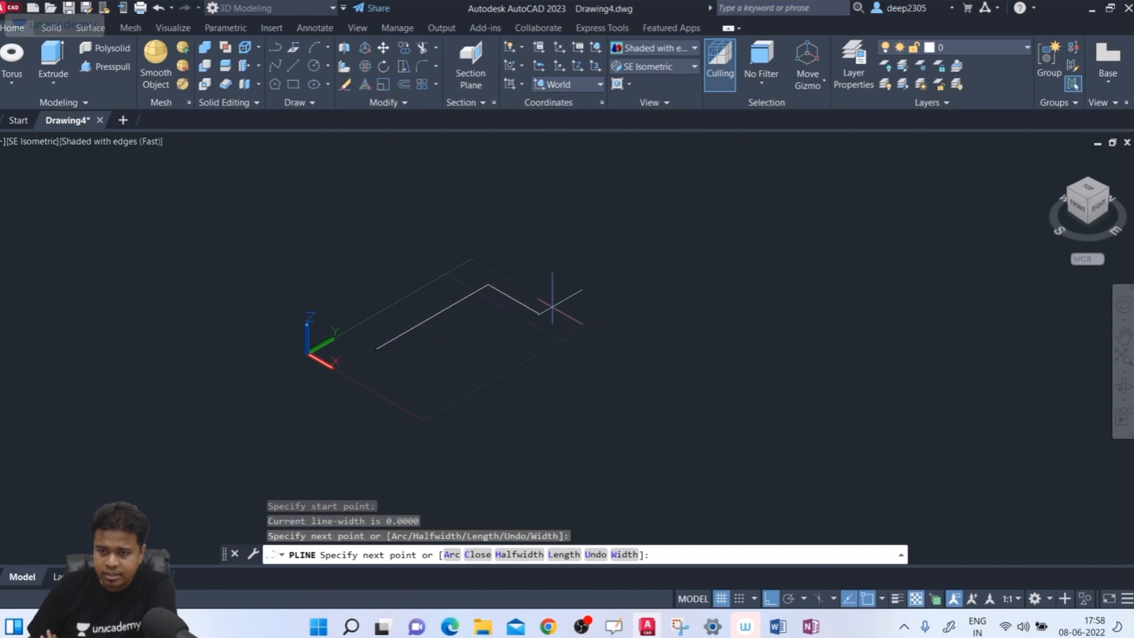
pyautogui.click(689, 362)
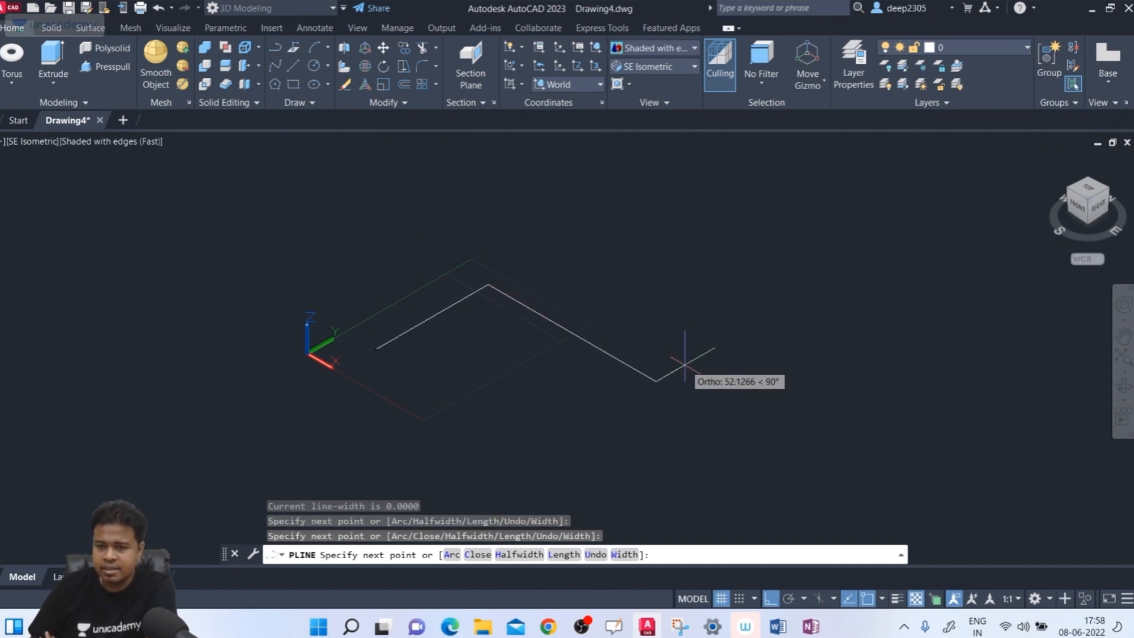
pyautogui.click(849, 259)
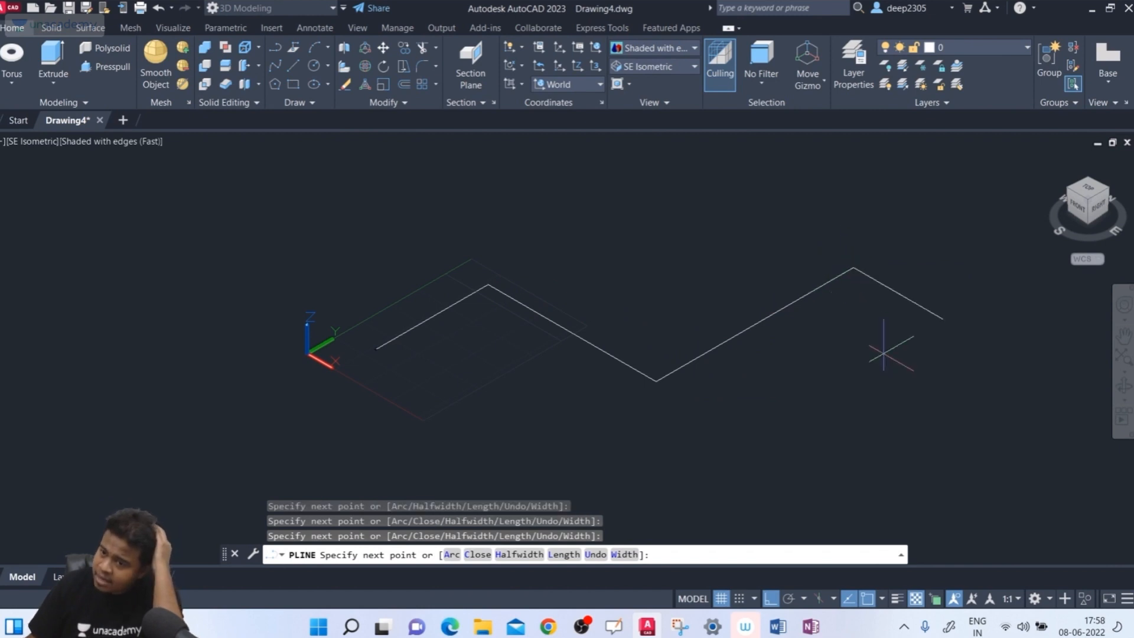
pyautogui.click(917, 356)
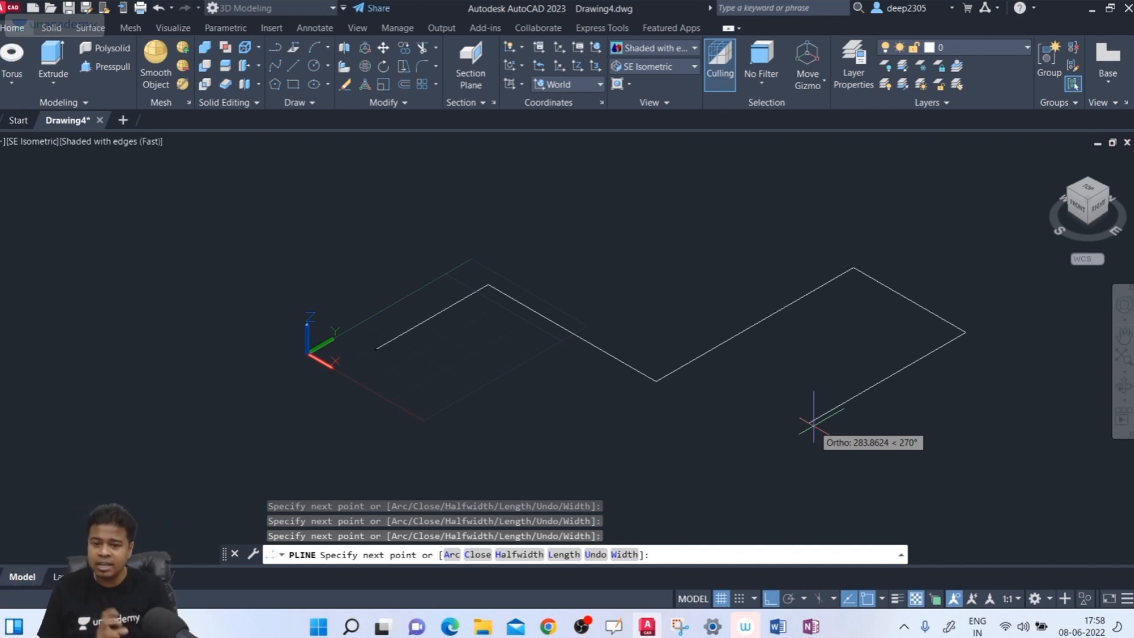
# Continue the polyline with four stepped segments alternating between negative Y and negative X, and add a segment along positive Y
pyautogui.click(702, 485)
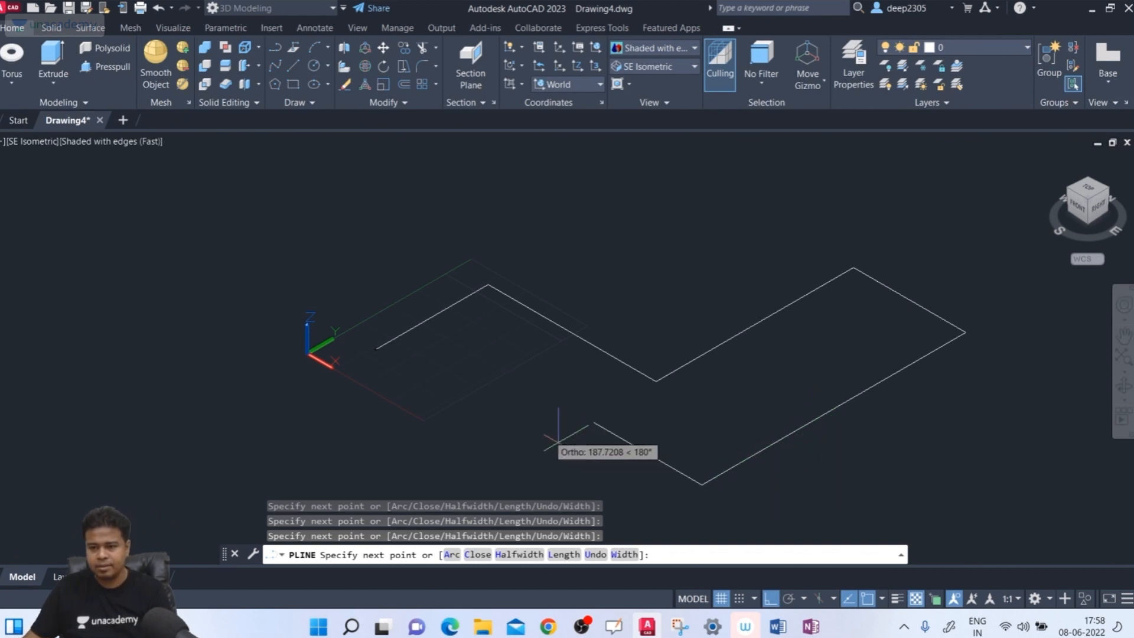
pyautogui.click(572, 410)
pyautogui.click(376, 467)
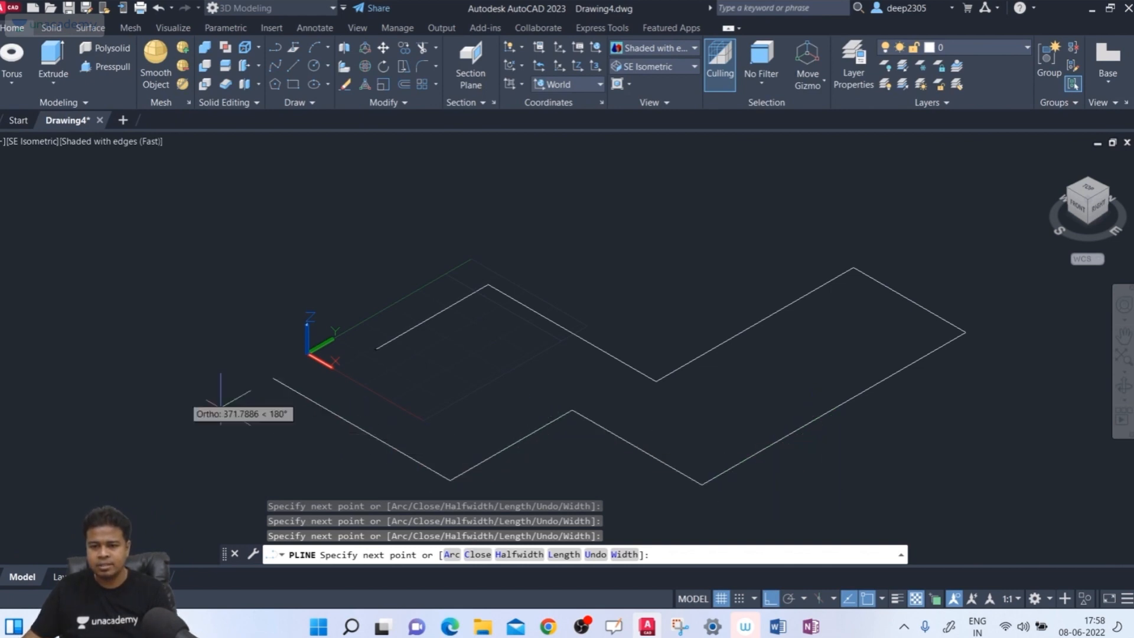
pyautogui.click(155, 341)
pyautogui.click(341, 241)
# Extend the polyline with six orthogonal segments alternating between positive X and positive Y, and end it as an open path
pyautogui.click(401, 274)
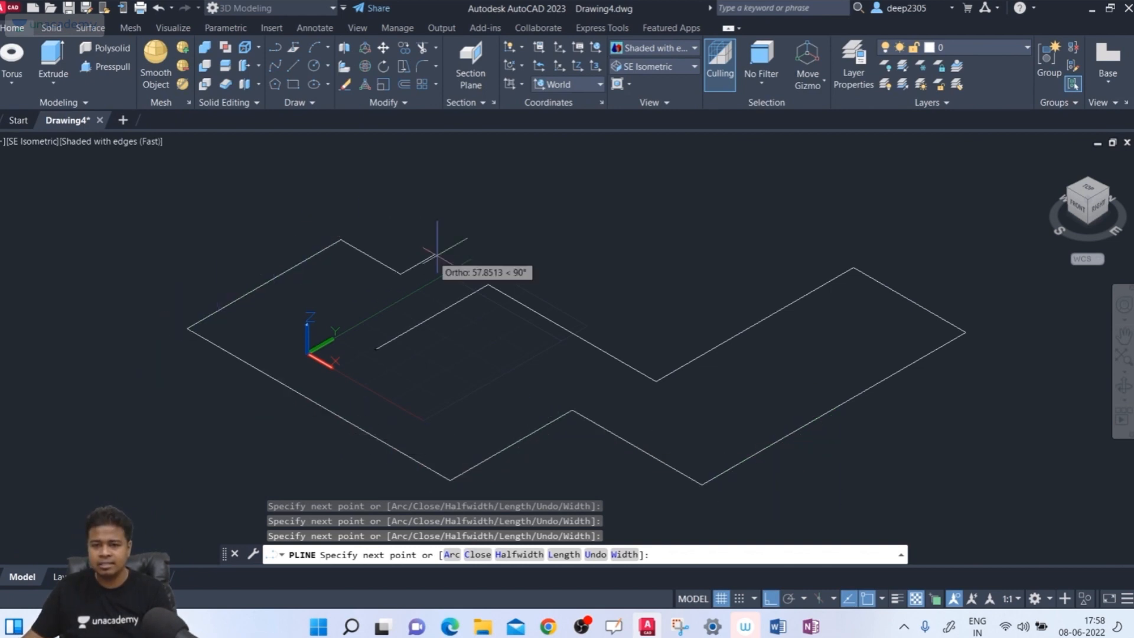
pyautogui.click(519, 207)
pyautogui.click(596, 250)
pyautogui.click(669, 208)
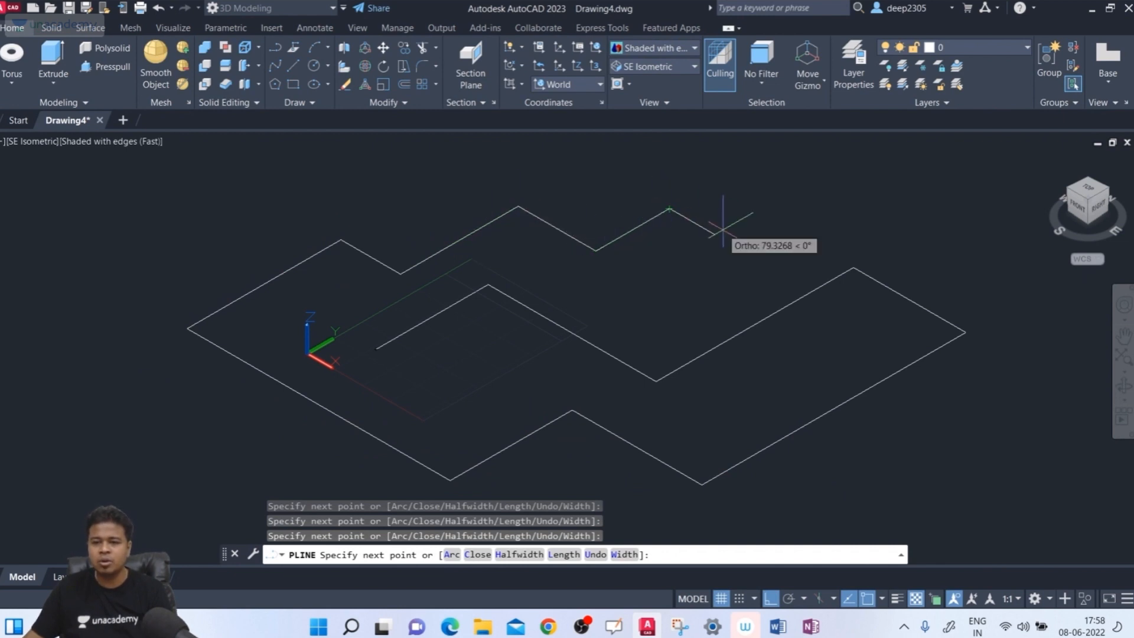
pyautogui.click(714, 234)
pyautogui.click(781, 197)
pyautogui.press('Return')
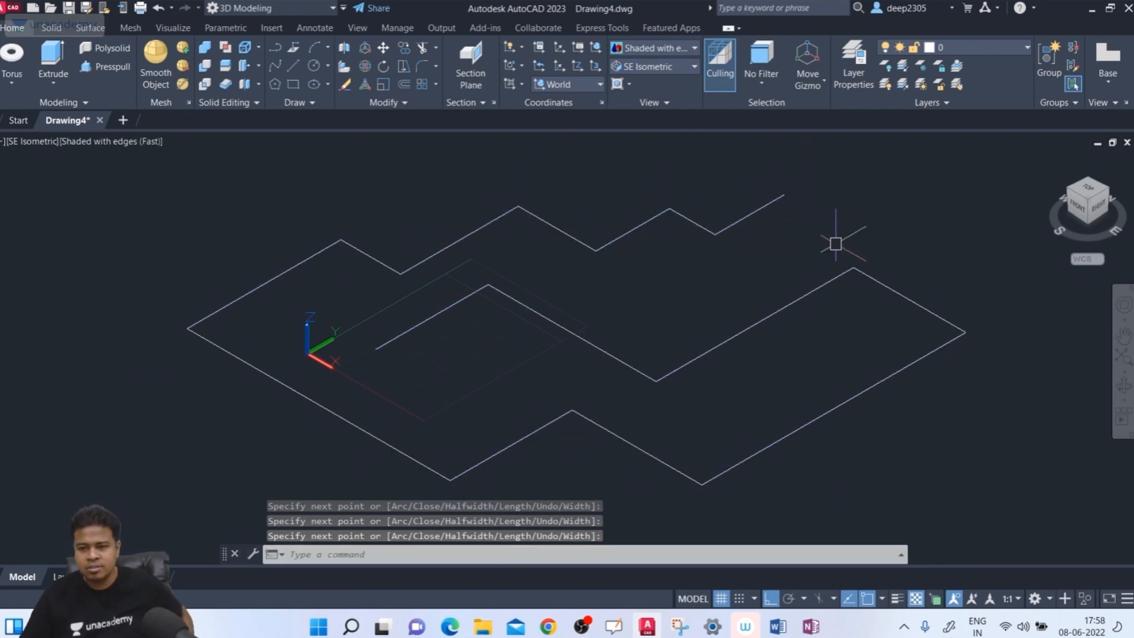
# Restore the SE Isometric view after examining the polyline in 3D, and erase the whole polyline
pyautogui.keyDown('shift'); pyautogui.moveTo(893, 234); pyautogui.dragTo(849, 202, button='middle'); pyautogui.keyUp('shift')
pyautogui.click(643, 67)
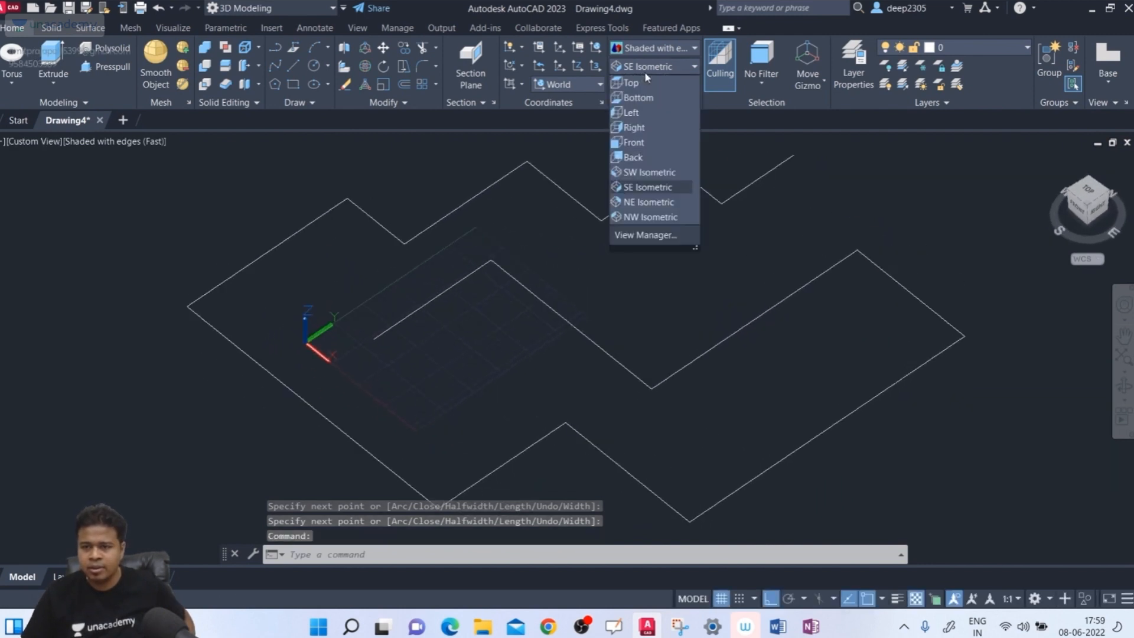
pyautogui.click(643, 187)
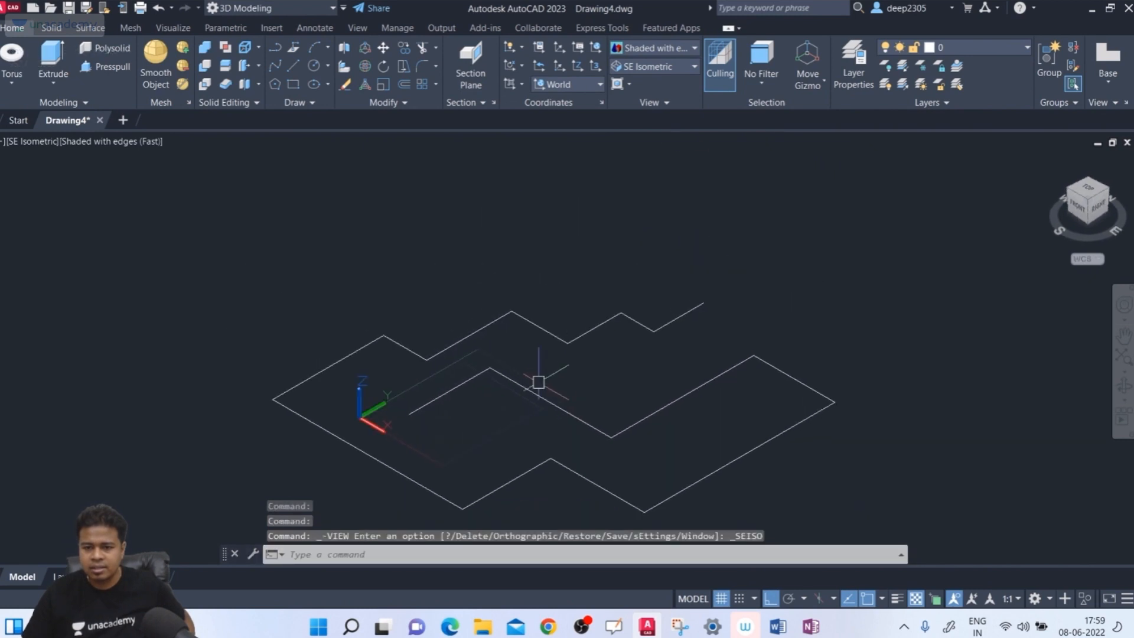
pyautogui.click(536, 395)
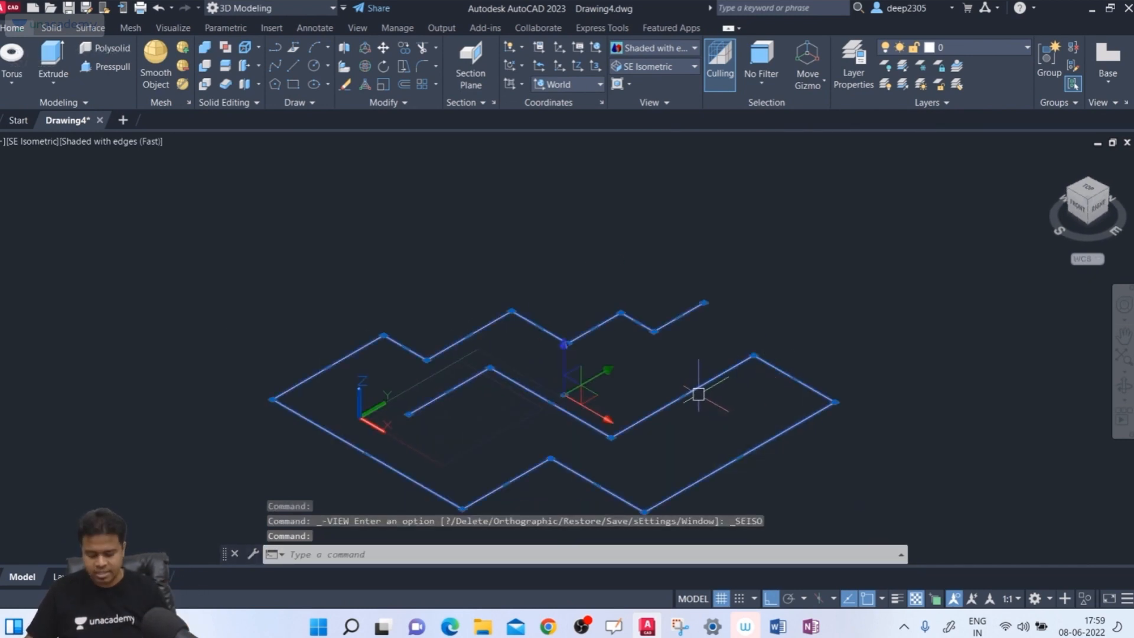
pyautogui.press('Delete')
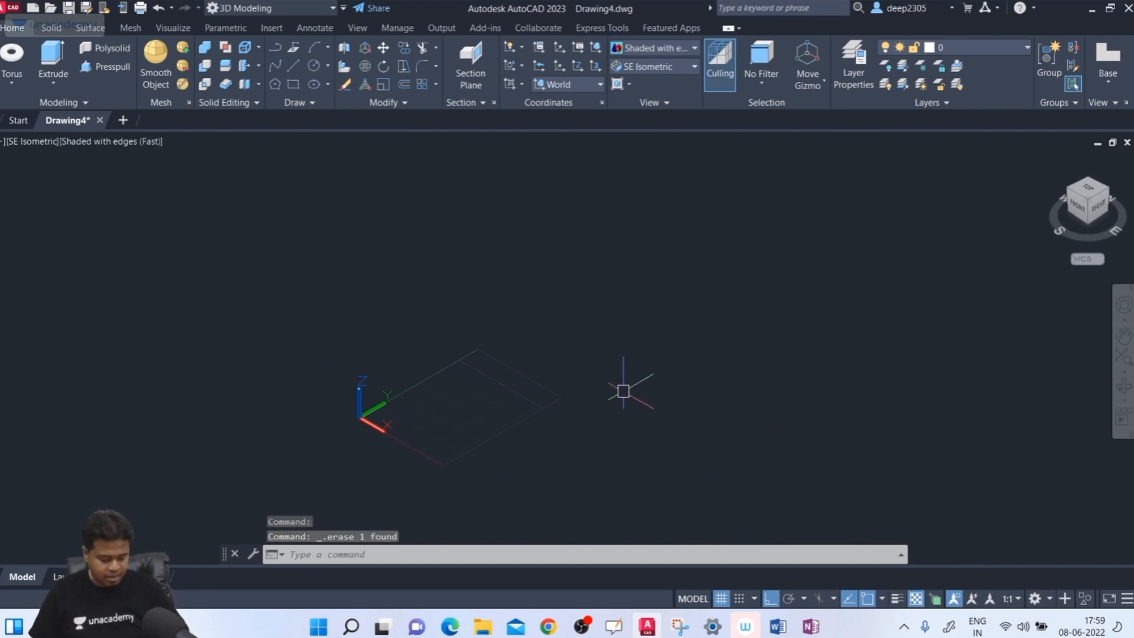
# Start a 3D polyline inside the grid with a 100 segment along positive X and a 200 segment along positive Y
pyautogui.write('3DPO')
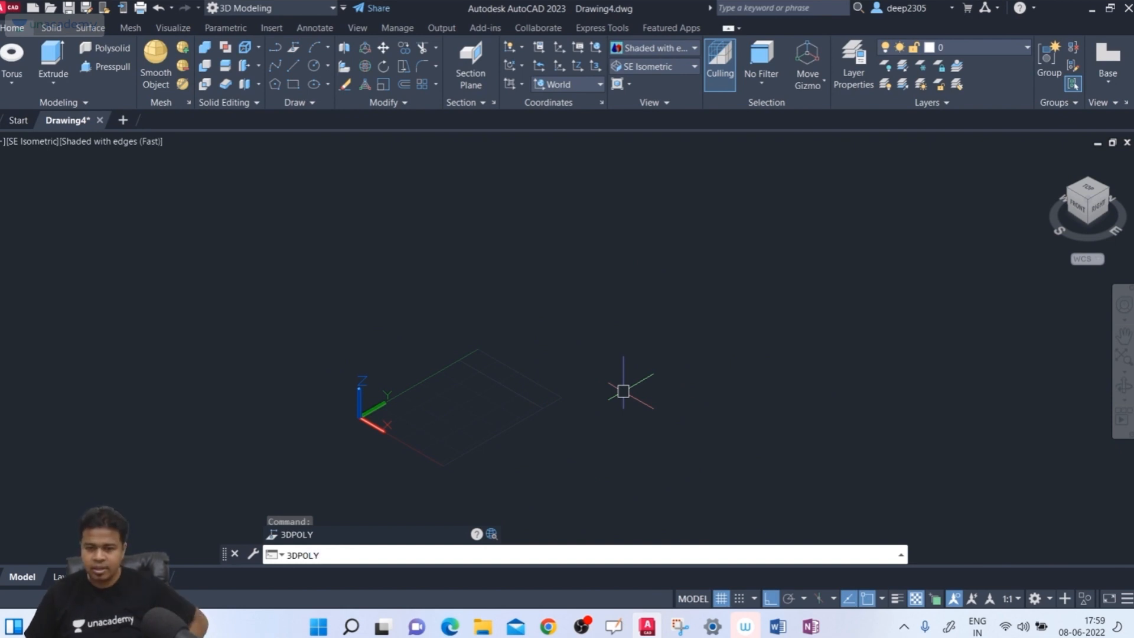
pyautogui.write('LY')
pyautogui.press('Return')
pyautogui.scroll(3, 476, 386)
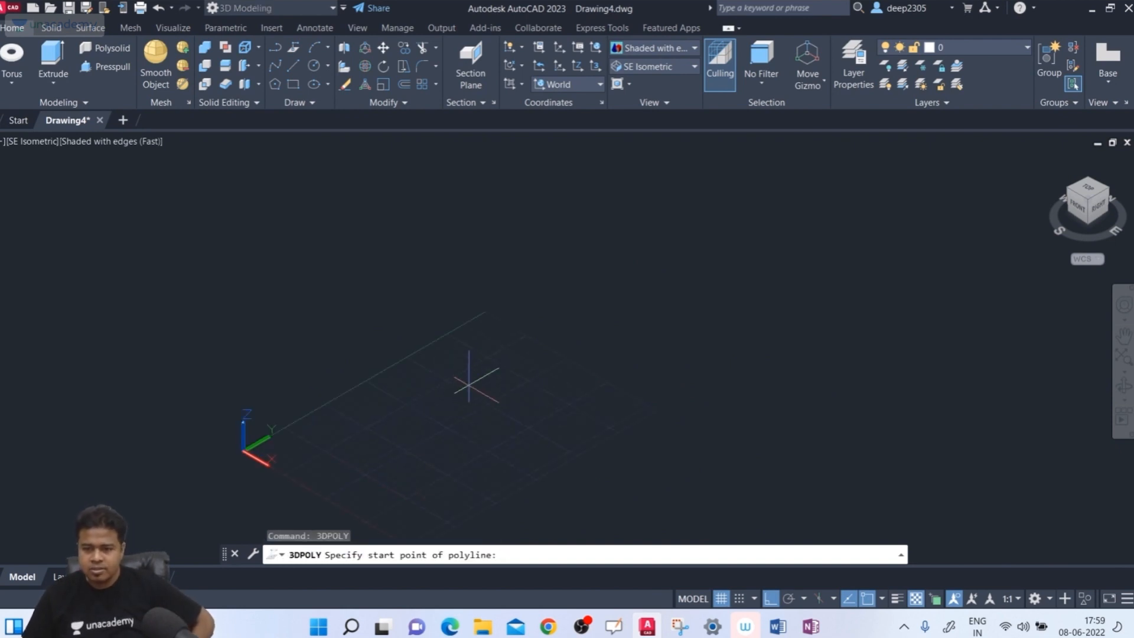
pyautogui.moveTo(476, 378); pyautogui.dragTo(455, 299, button='middle')
pyautogui.click(399, 349)
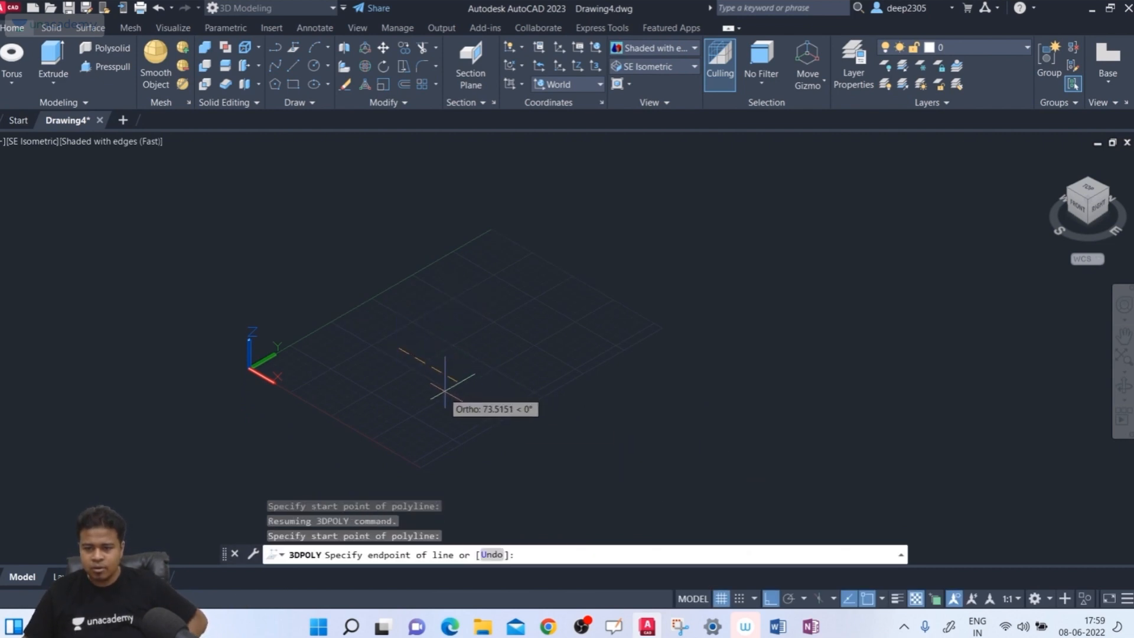
pyautogui.press('Return')
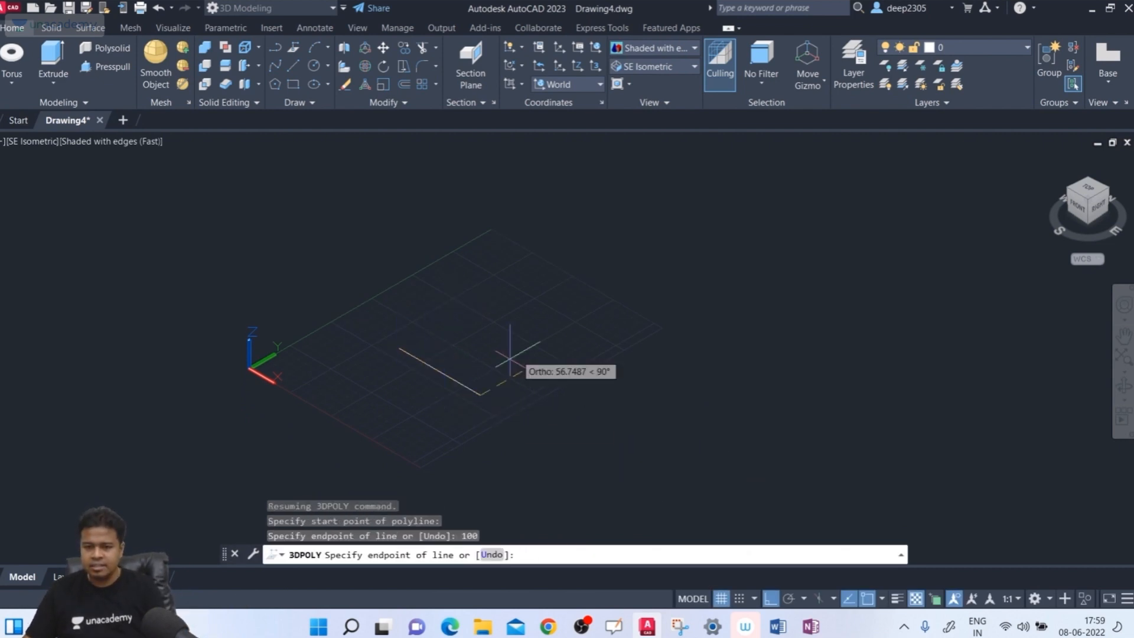
pyautogui.write('200')
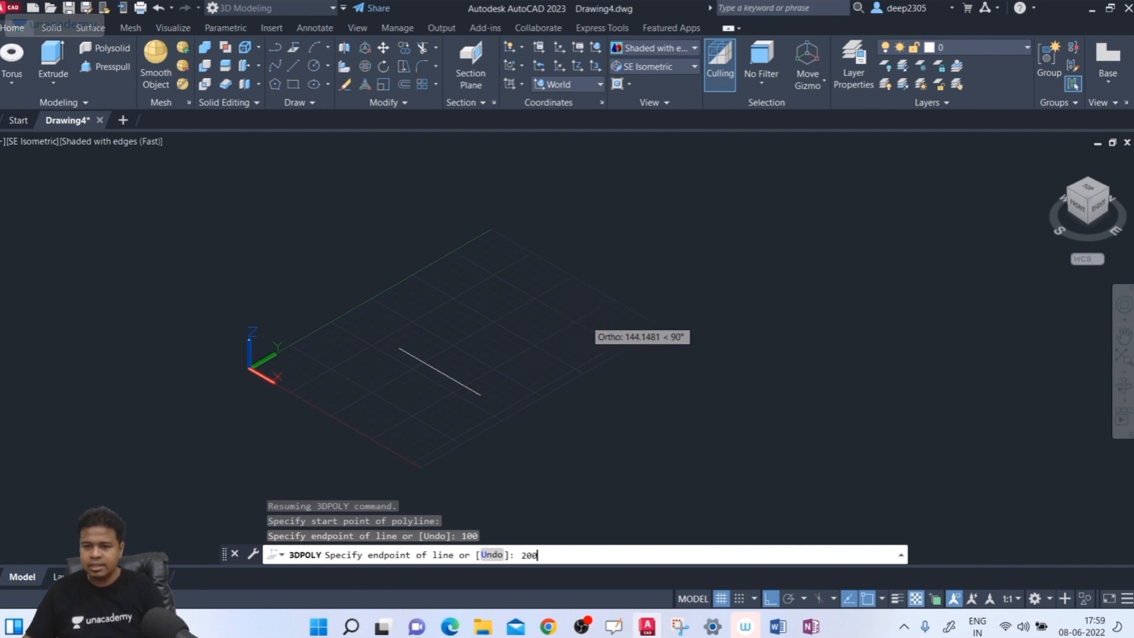
pyautogui.press('Return')
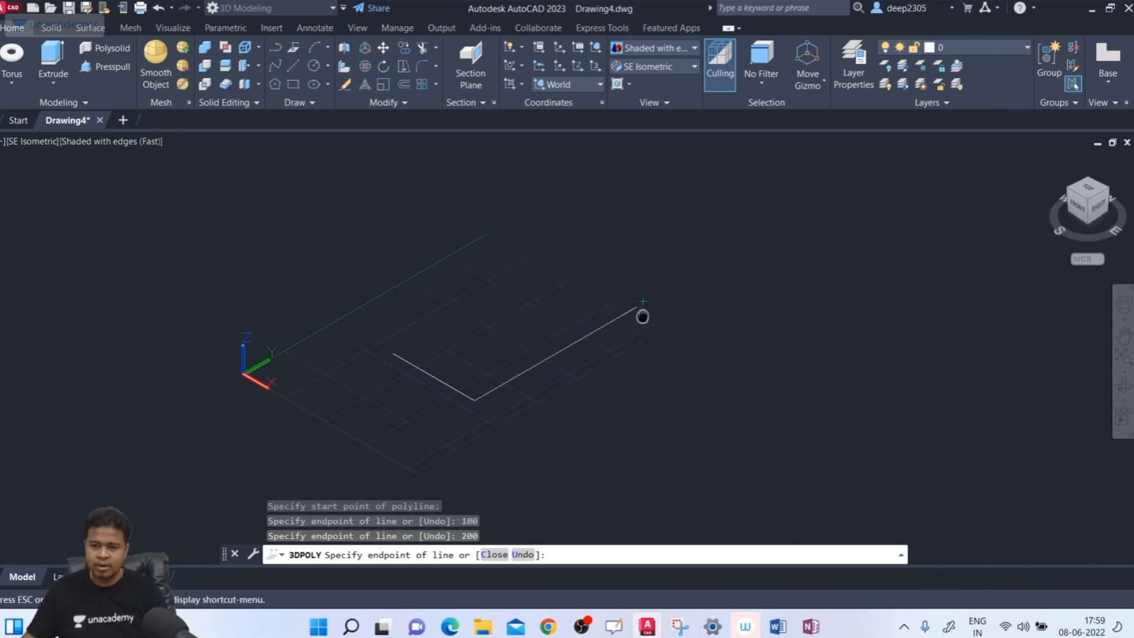
# Continue the 3D polyline 200 up along Z, 150 along positive X and 250 along positive Y, and finish it
pyautogui.moveTo(641, 317); pyautogui.dragTo(581, 360, button='middle')
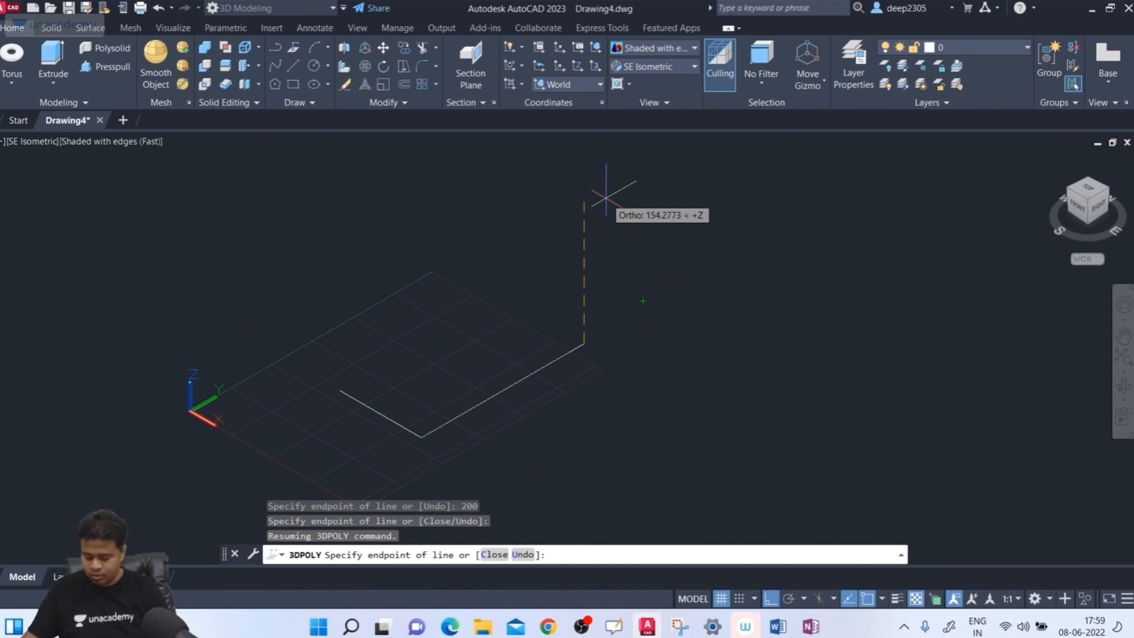
pyautogui.write('200')
pyautogui.press('Return')
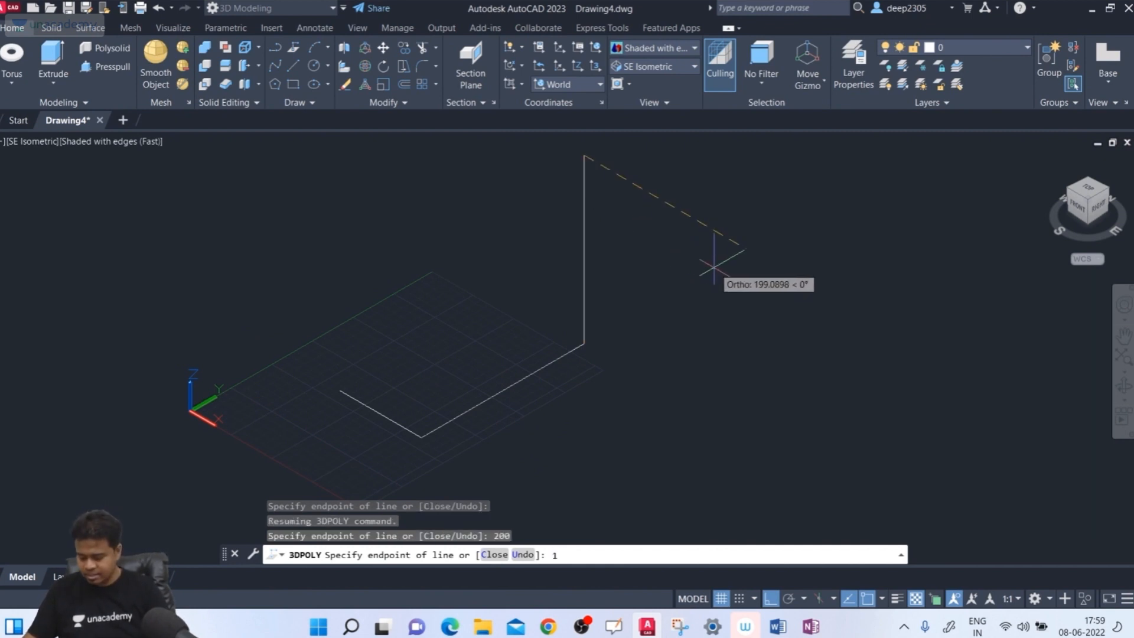
pyautogui.write('150')
pyautogui.press('Return')
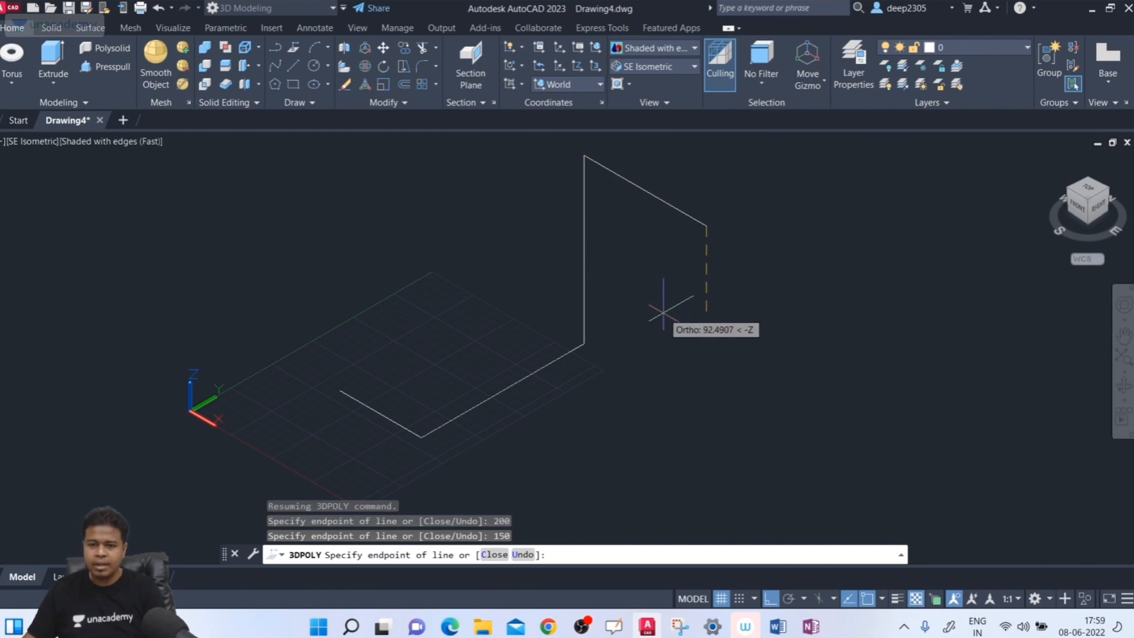
pyautogui.moveTo(664, 304); pyautogui.dragTo(615, 335, button='middle')
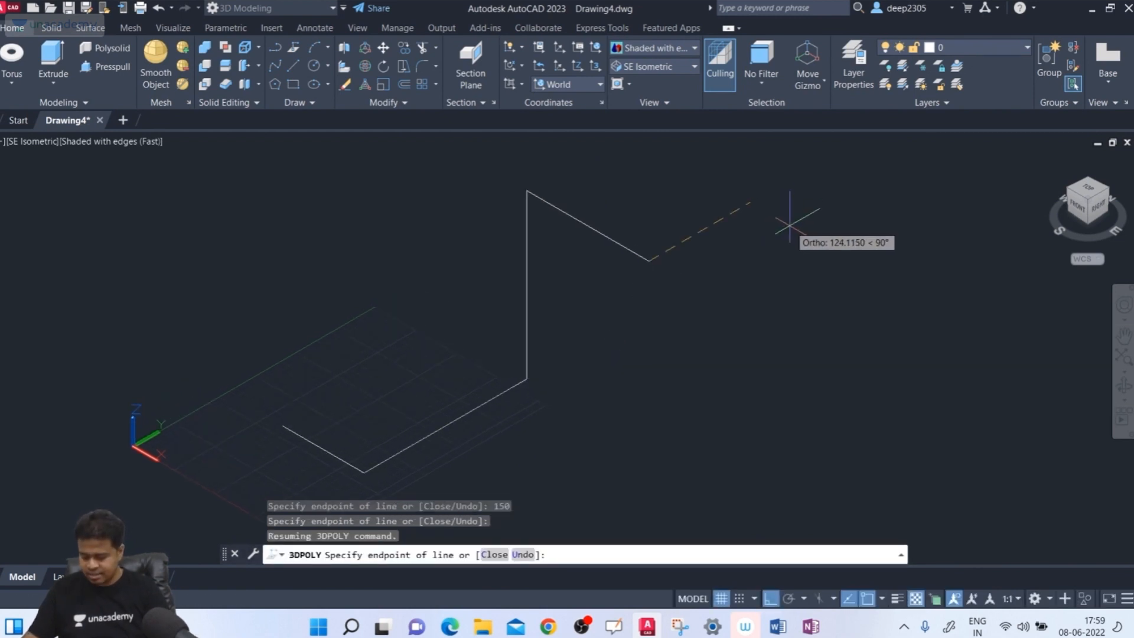
pyautogui.write('250')
pyautogui.press('Return')
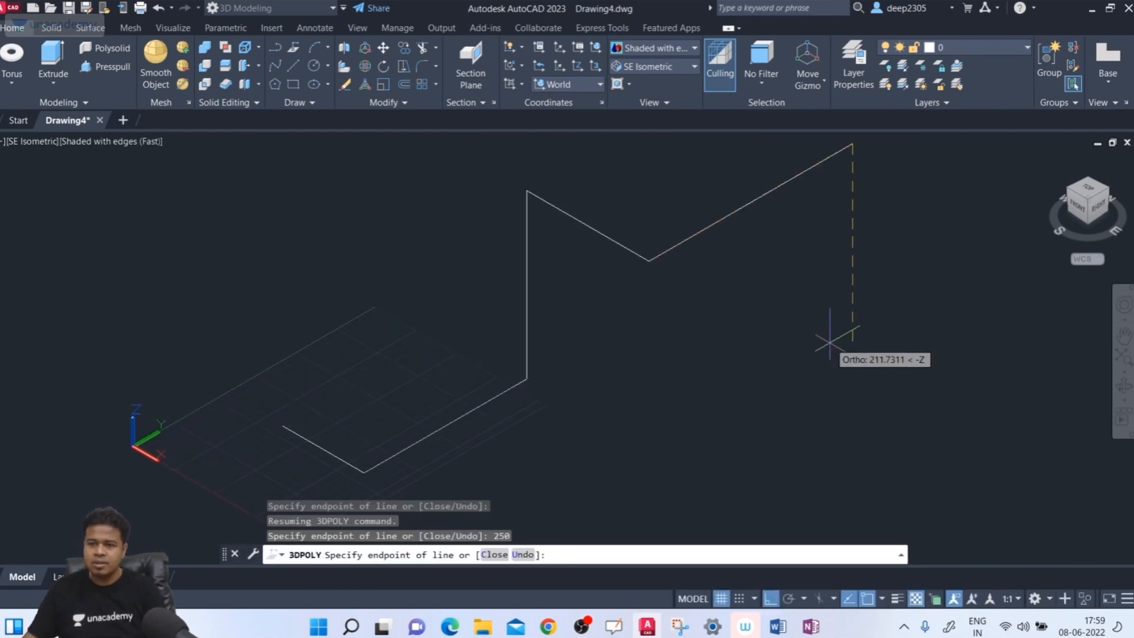
pyautogui.moveTo(829, 344); pyautogui.dragTo(784, 357, button='middle')
pyautogui.press('Return')
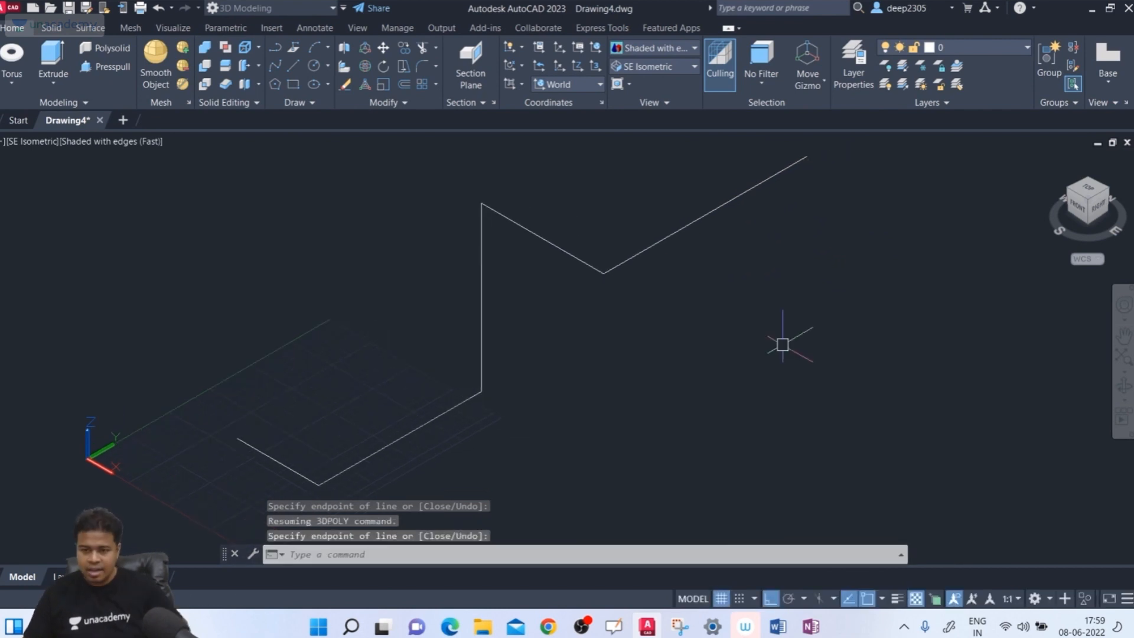
# Orbit around the 3D polyline, restore the SE Isometric view, and select the path to check whether it is a single object
pyautogui.keyDown('shift'); pyautogui.moveTo(753, 418); pyautogui.dragTo(532, 407, button='middle'); pyautogui.keyUp('shift')
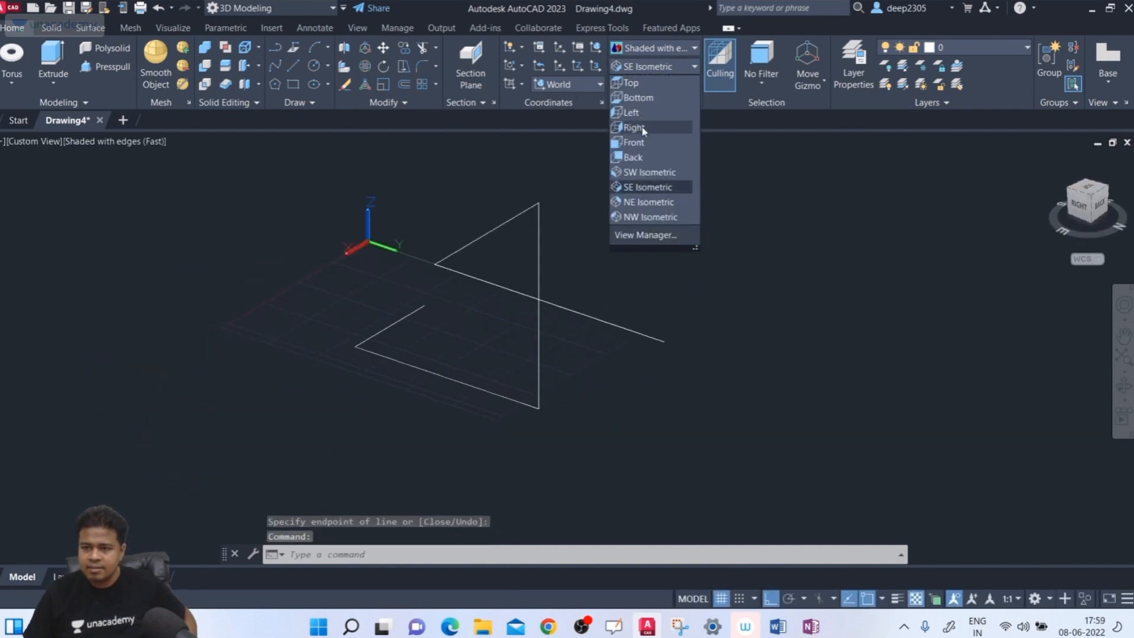
pyautogui.click(649, 186)
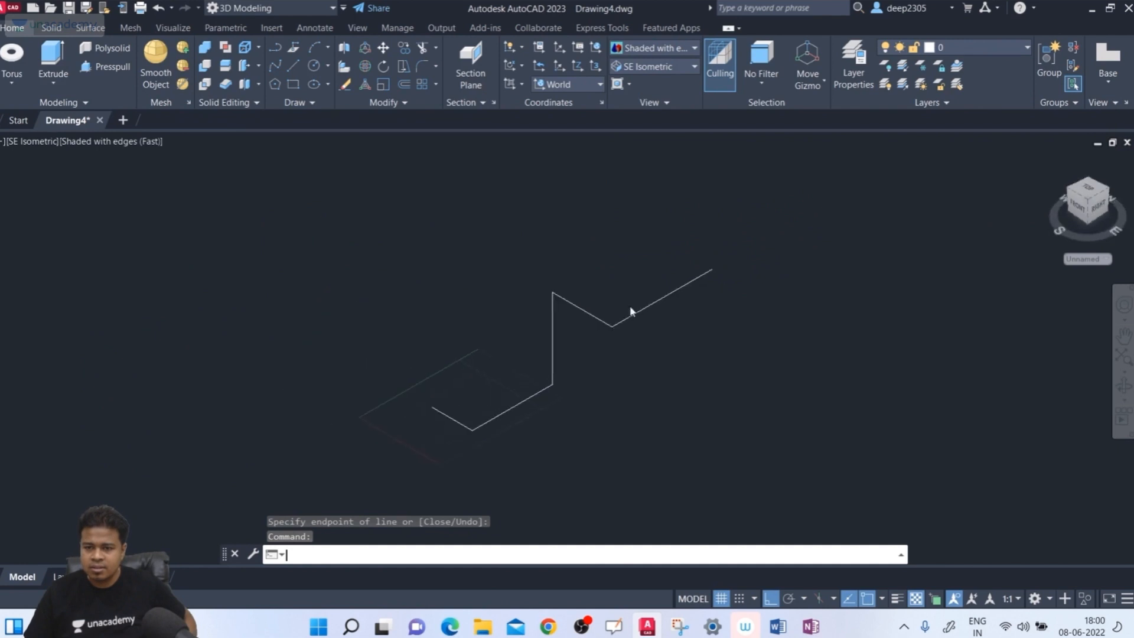
pyautogui.moveTo(581, 381); pyautogui.dragTo(552, 372, button='middle')
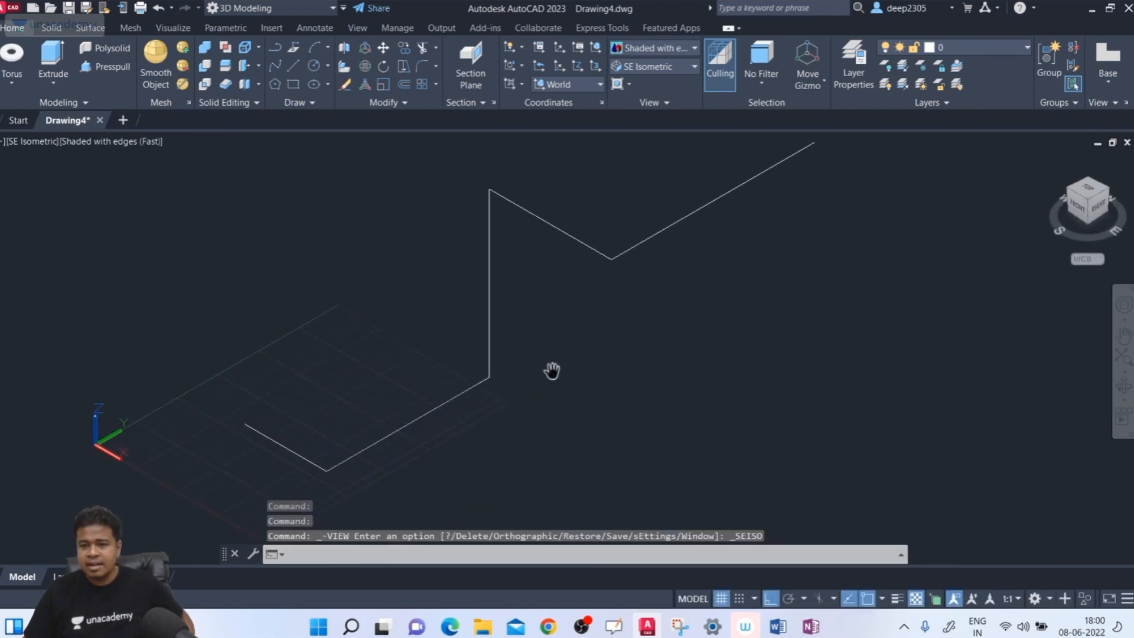
pyautogui.click(546, 321)
pyautogui.click(472, 347)
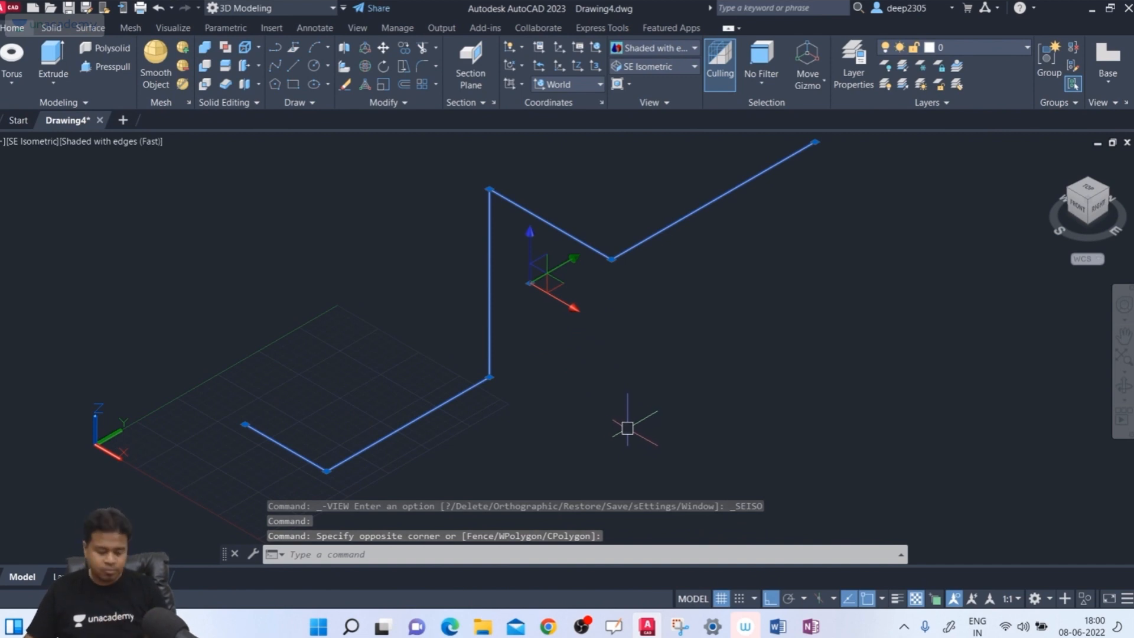
pyautogui.press('Escape')
# Start a second 3D polyline beside the Y axis and draw five ground-plane segments along positive Y, positive X, positive Y, negative X and negative Y
pyautogui.write('3dp')
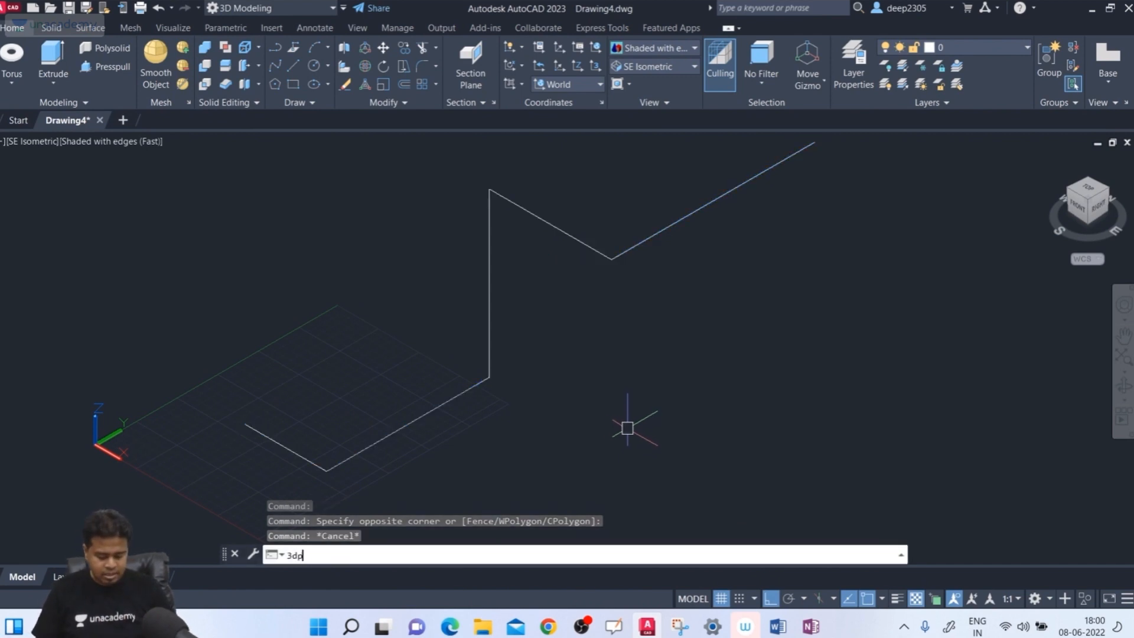
pyautogui.write('oly')
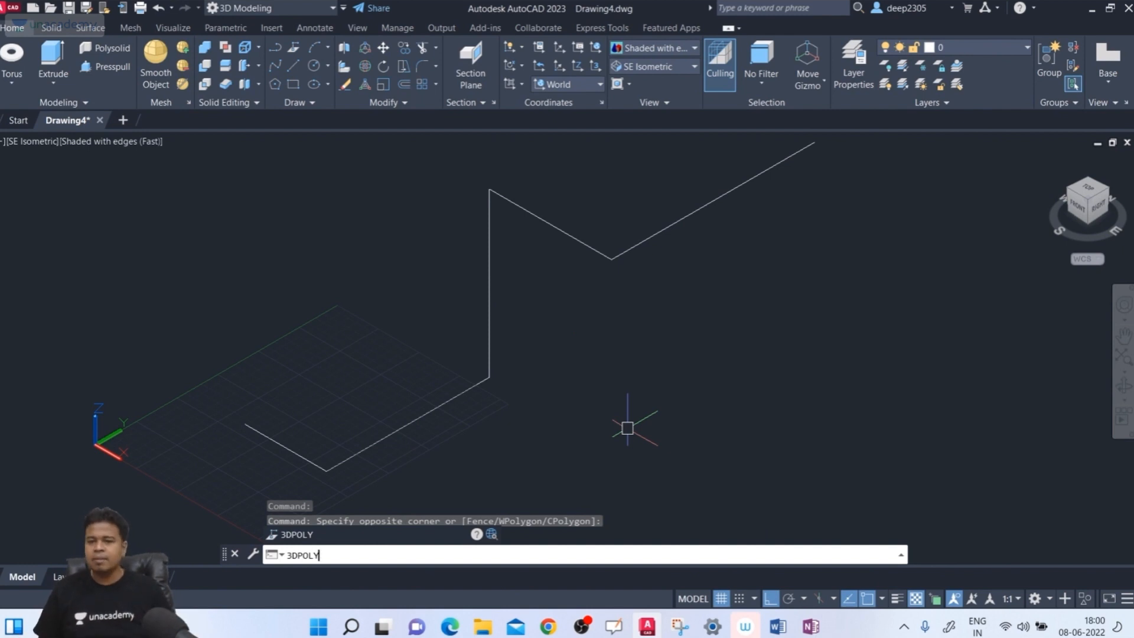
pyautogui.press('Return')
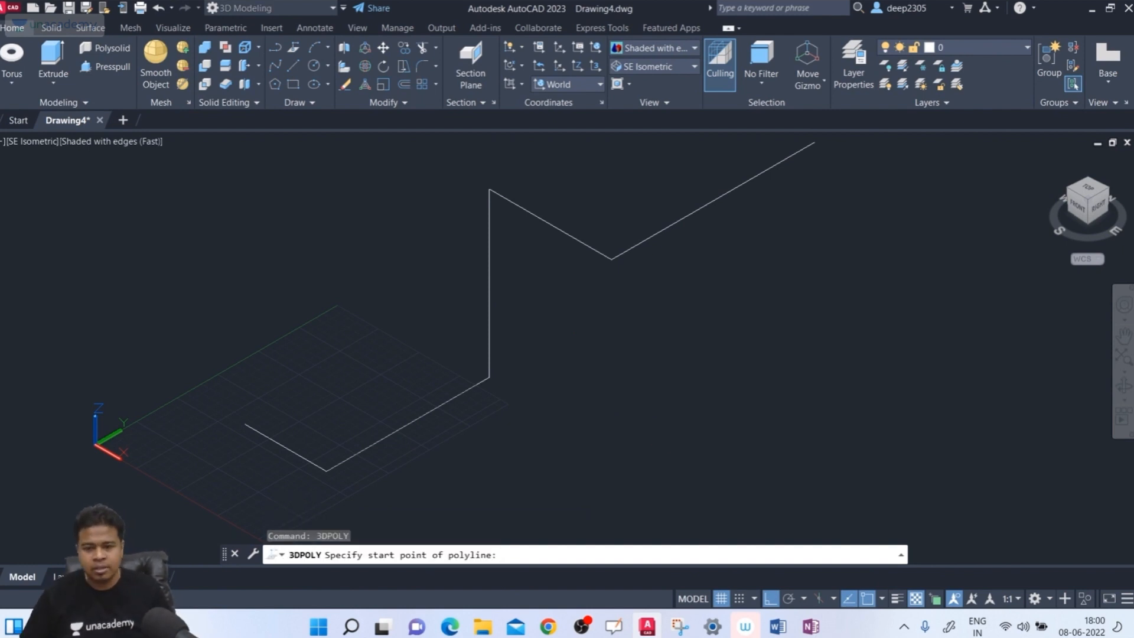
pyautogui.click(168, 397)
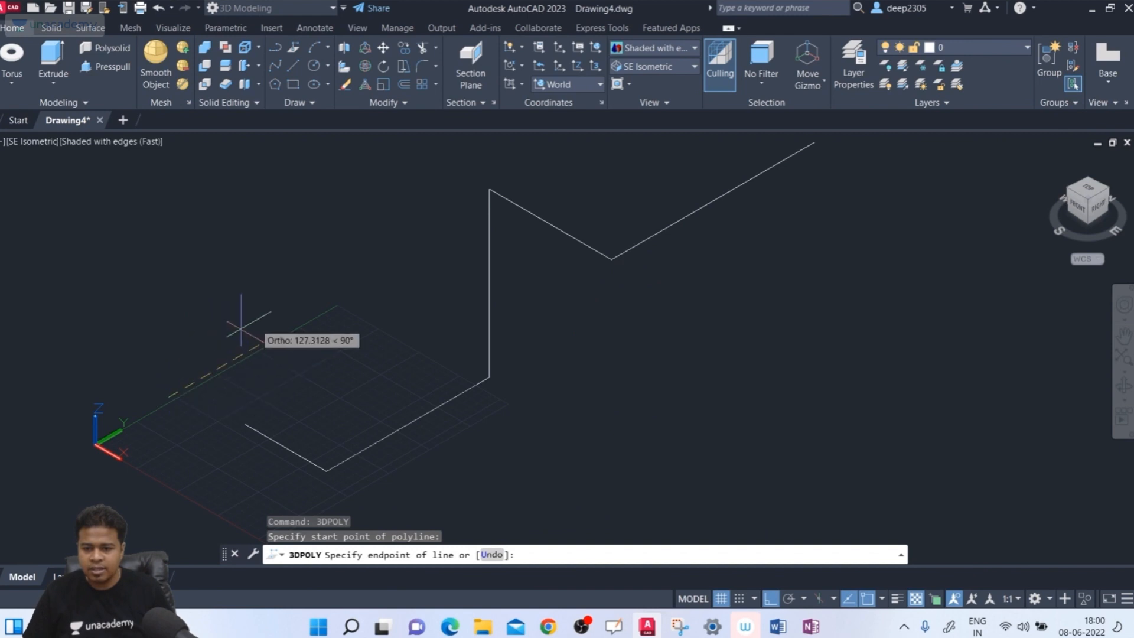
pyautogui.click(289, 328)
pyautogui.click(344, 358)
pyautogui.click(444, 300)
pyautogui.click(315, 225)
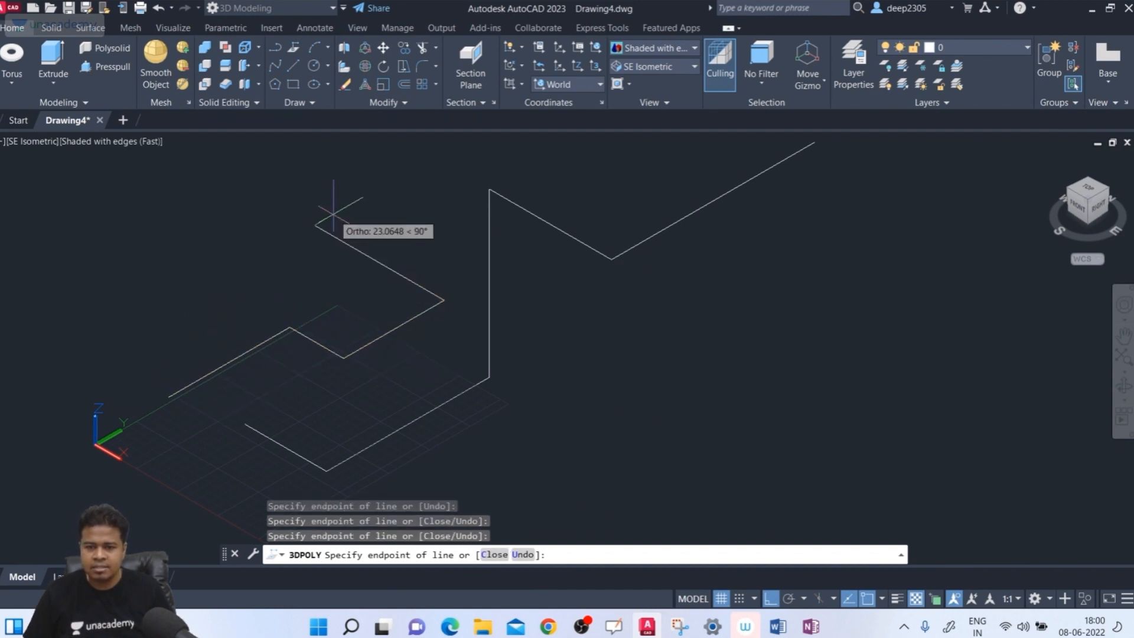
pyautogui.click(201, 280)
# Continue the second 3D polyline with segments up along Z, along positive Y and along positive X, and end the command
pyautogui.click(207, 165)
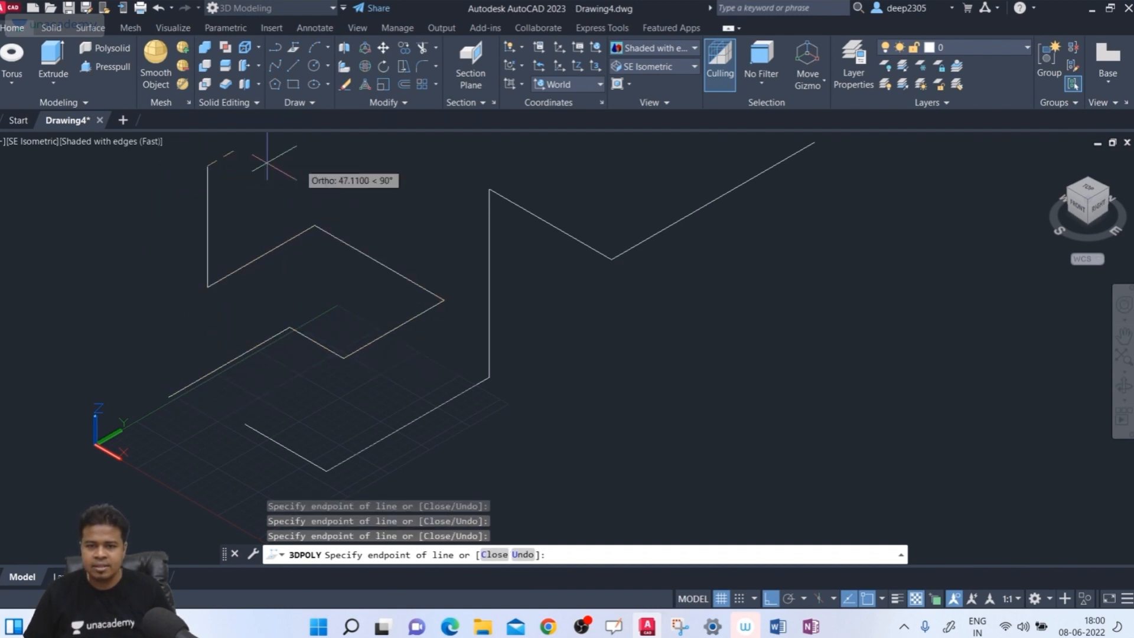
pyautogui.click(326, 160)
pyautogui.click(378, 188)
pyautogui.press('Escape')
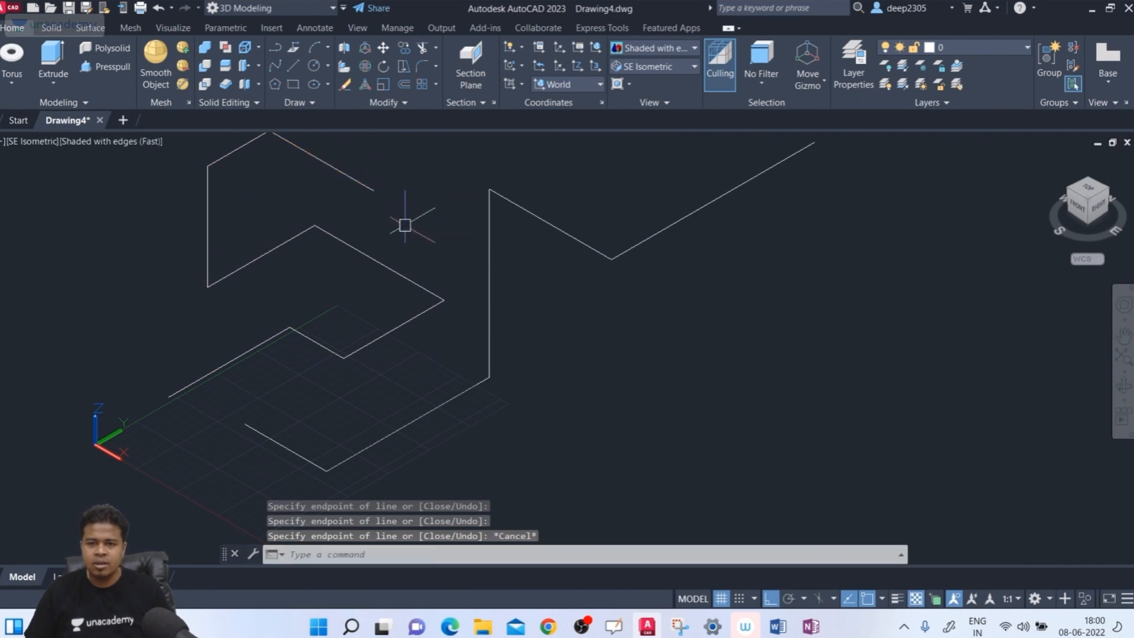
# Draw a flat zigzag polyline in front of the 3D polylines, alternating positive Y and positive X, with one negative Y segment before the last
pyautogui.write('pl')
pyautogui.press('Return')
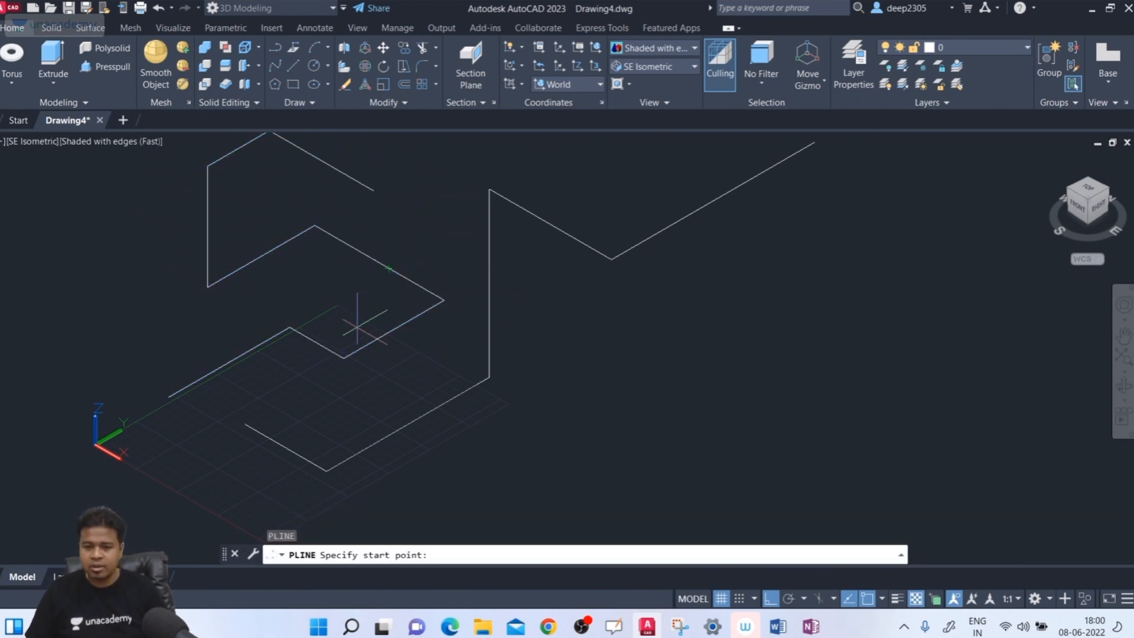
pyautogui.moveTo(309, 518); pyautogui.dragTo(304, 436, button='middle')
pyautogui.click(309, 437)
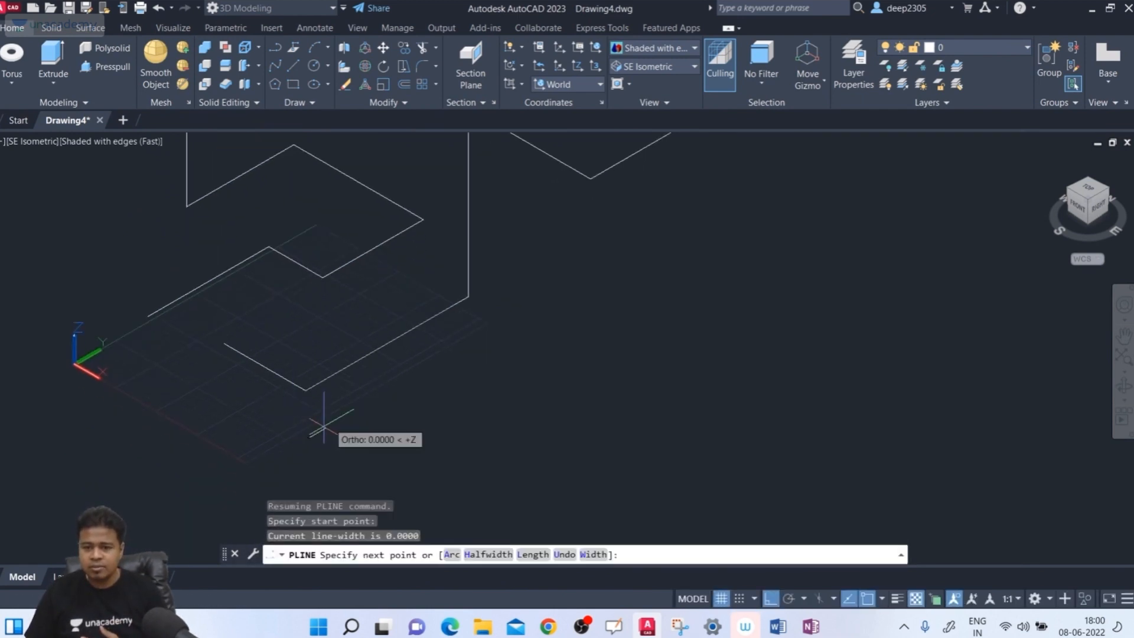
pyautogui.click(412, 378)
pyautogui.click(490, 423)
pyautogui.click(585, 369)
pyautogui.click(677, 421)
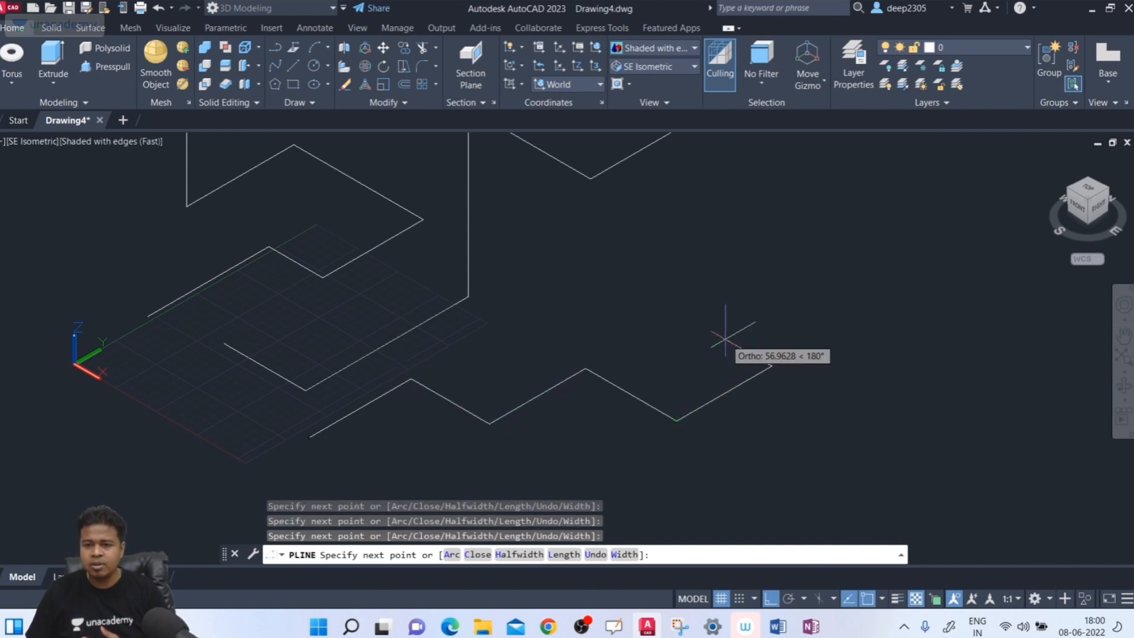
pyautogui.click(771, 366)
pyautogui.click(860, 417)
pyautogui.click(767, 471)
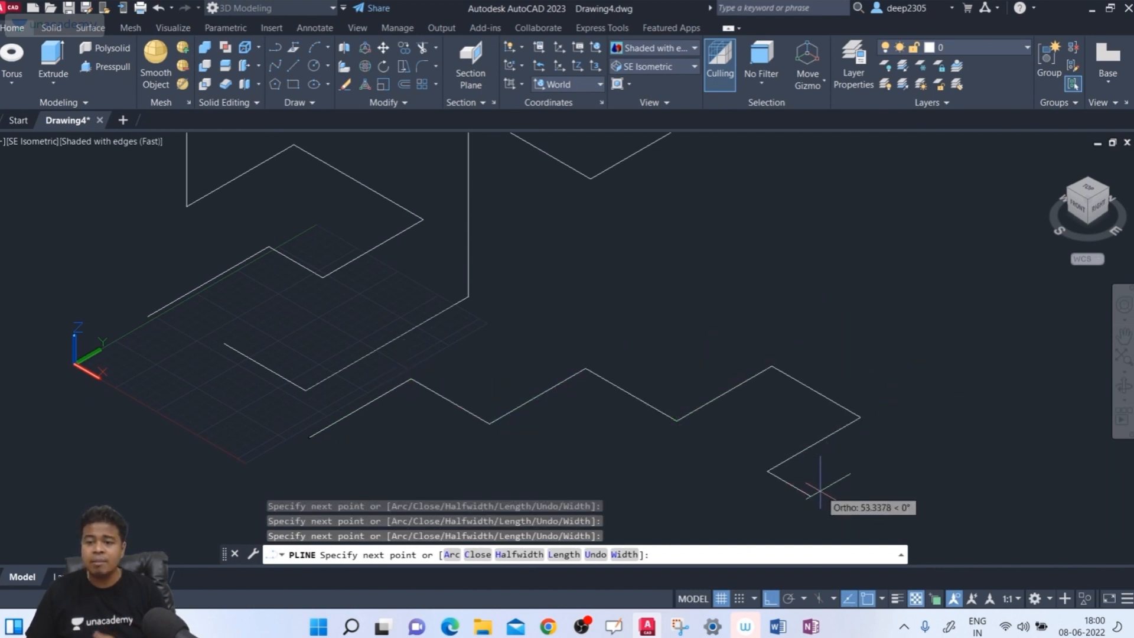
pyautogui.press('Return')
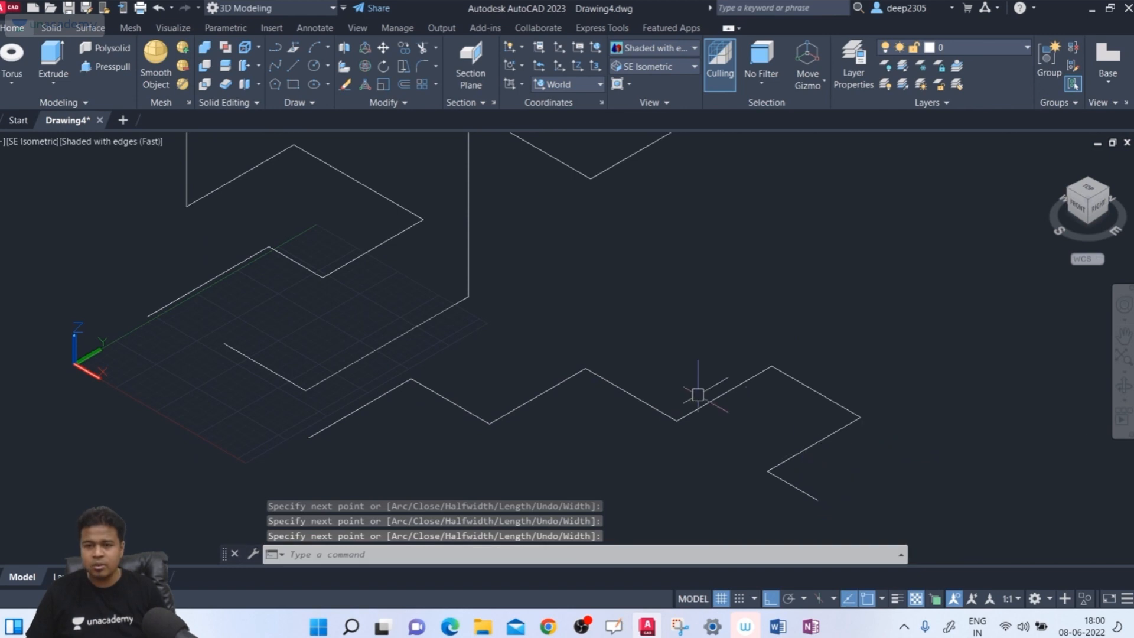
# Erase the flat polyline and both 3D polylines from the drawing together
pyautogui.scroll(-4, 691, 393)
pyautogui.moveTo(691, 393); pyautogui.dragTo(554, 359, button='middle')
pyautogui.scroll(2, 556, 358)
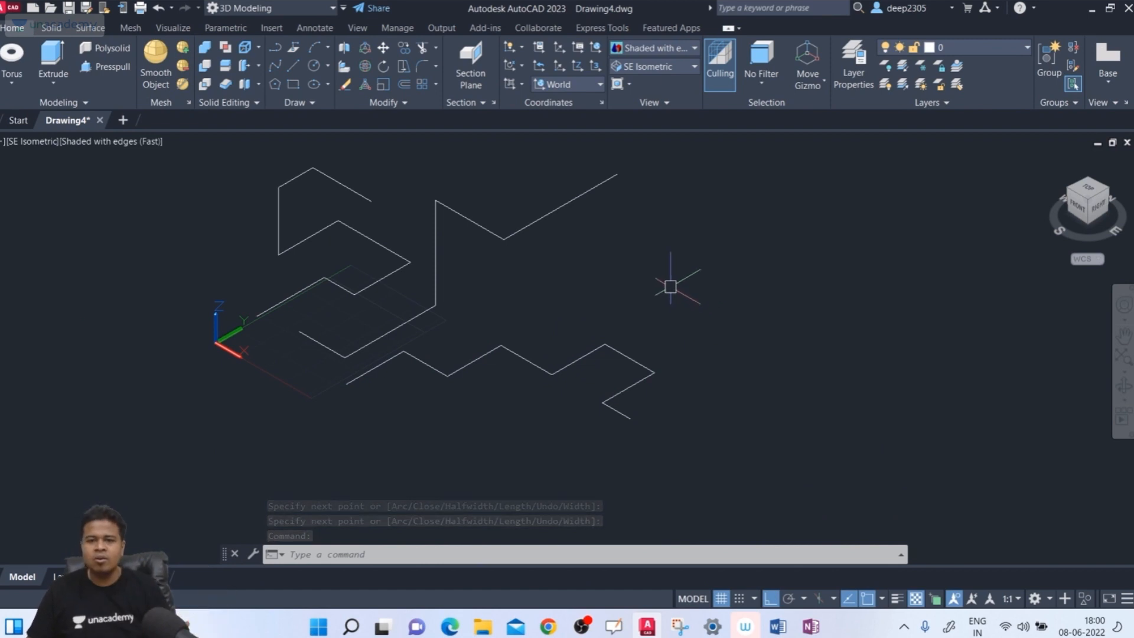
pyautogui.click(663, 258)
pyautogui.click(266, 415)
pyautogui.press('Delete')
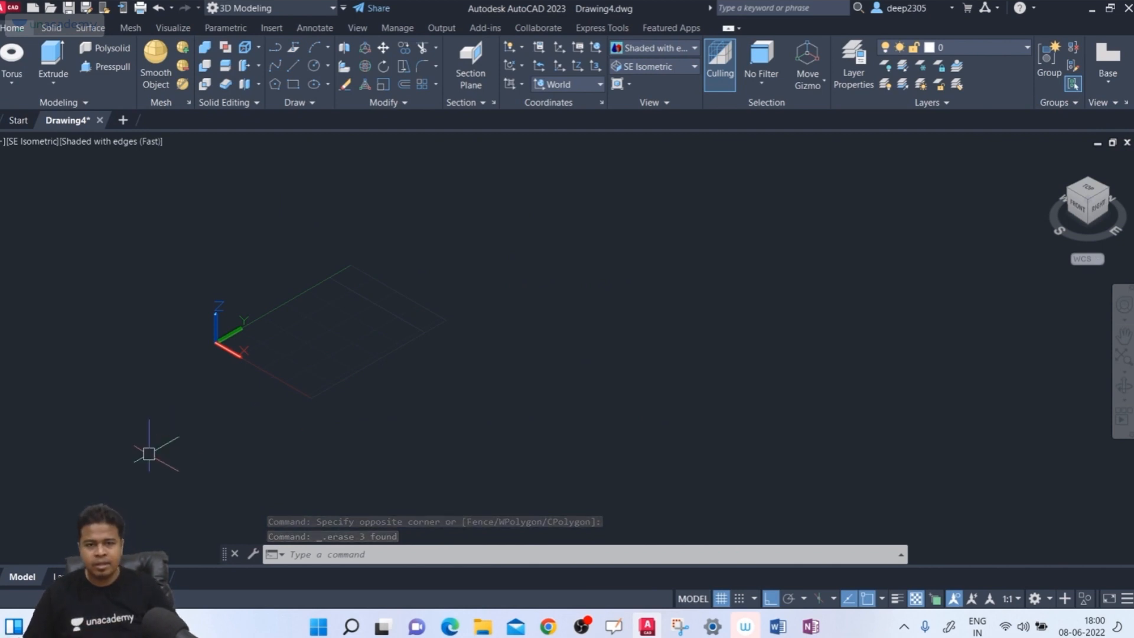
# Draw a circle on the ground plane close to the origin, between the X and Y axes
pyautogui.scroll(3, 229, 410)
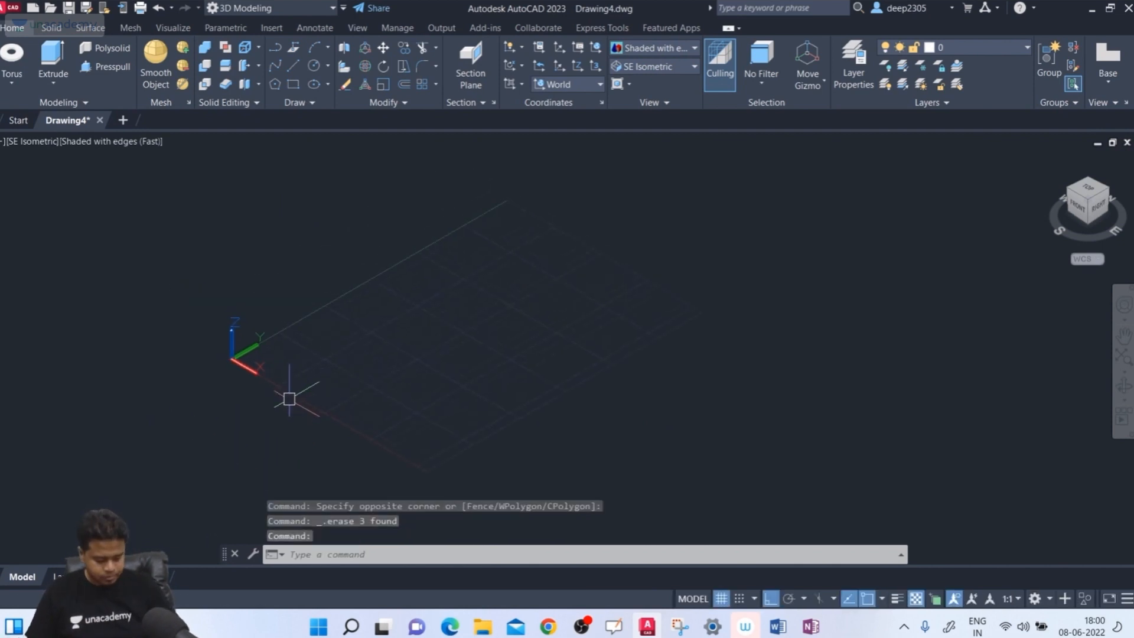
pyautogui.write('c')
pyautogui.press('Return')
pyautogui.click(334, 355)
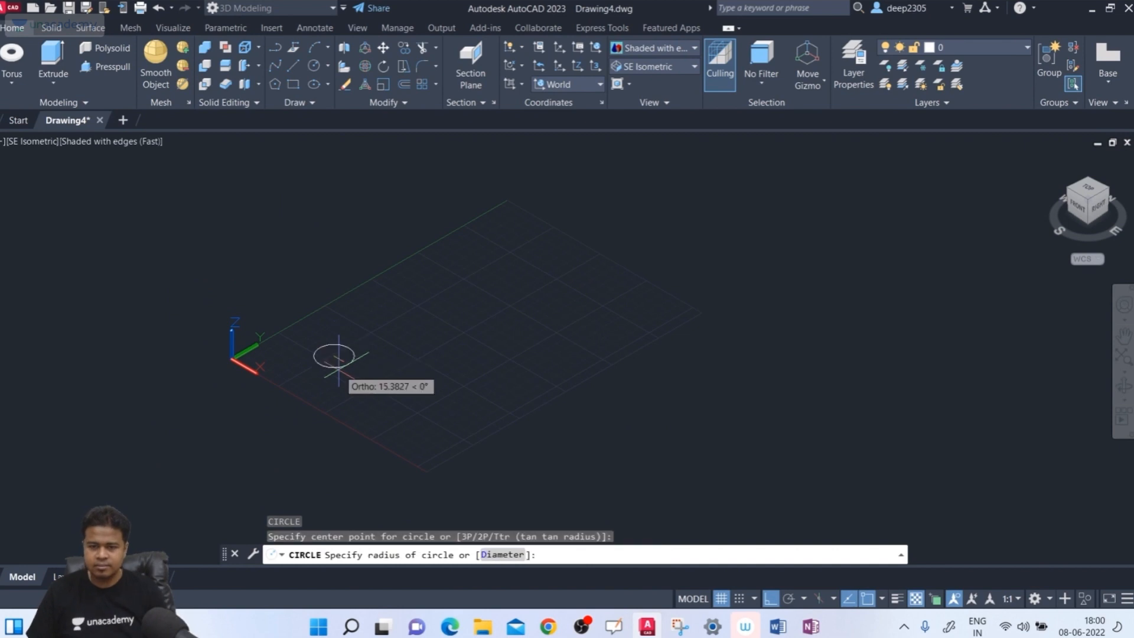
pyautogui.click(365, 382)
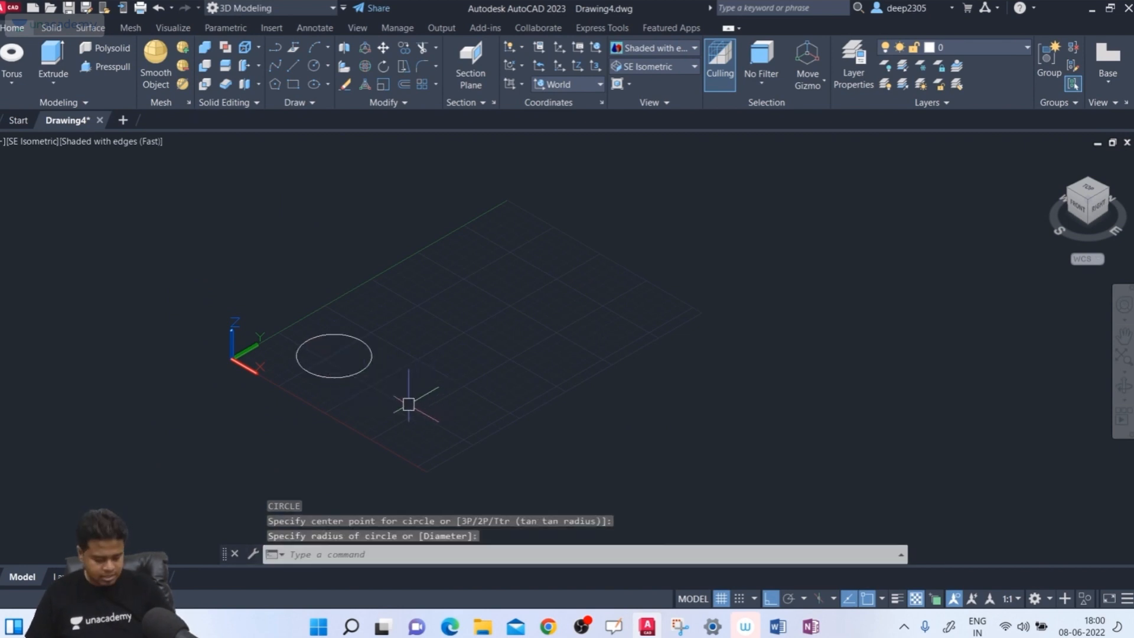
# Draw a rectangle on the ground plane beyond the circle, with its longer sides along the Y axis
pyautogui.write('rec')
pyautogui.press('Return')
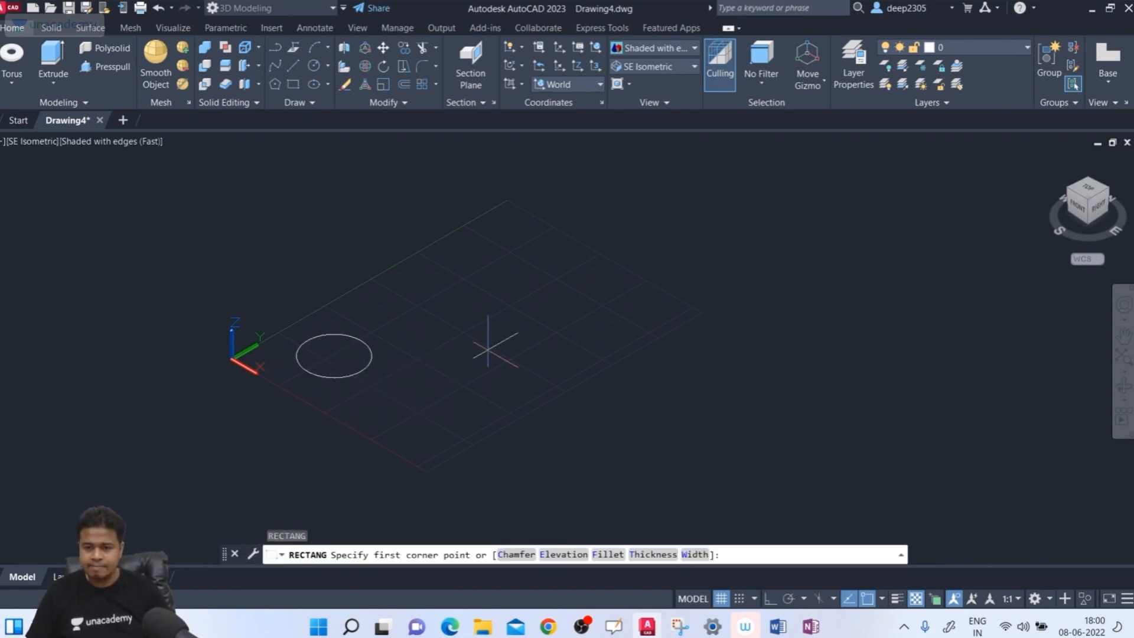
pyautogui.click(422, 345)
pyautogui.click(484, 267)
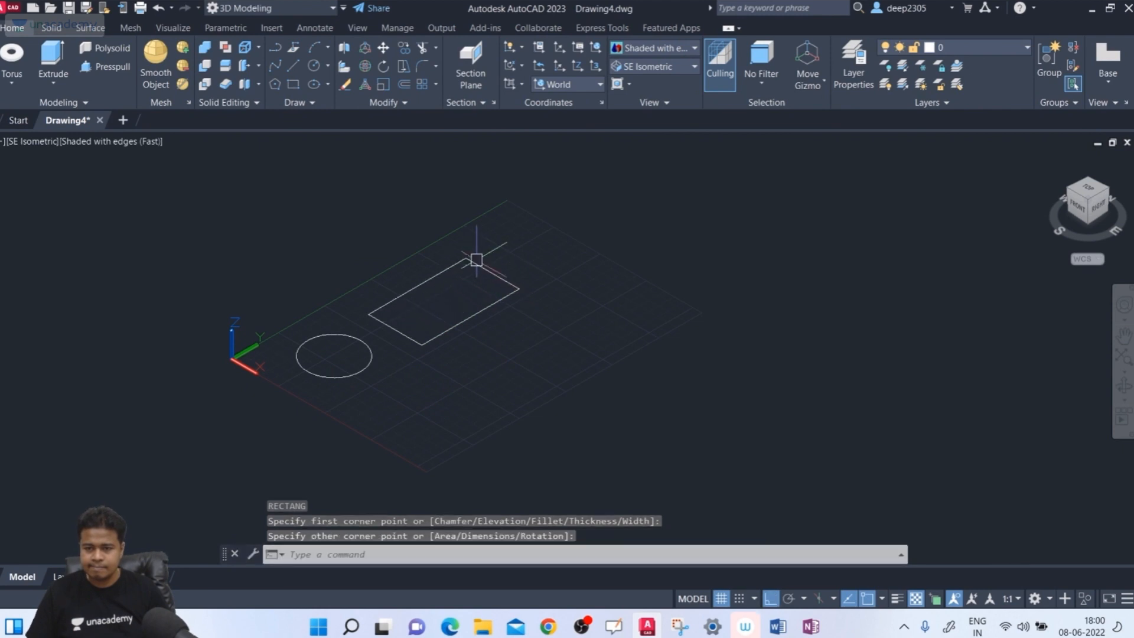
# Draw a closed four-sided shape with the Line command, going along positive Y, positive X and a longer negative Y before closing it
pyautogui.moveTo(595, 332); pyautogui.dragTo(539, 366, button='middle')
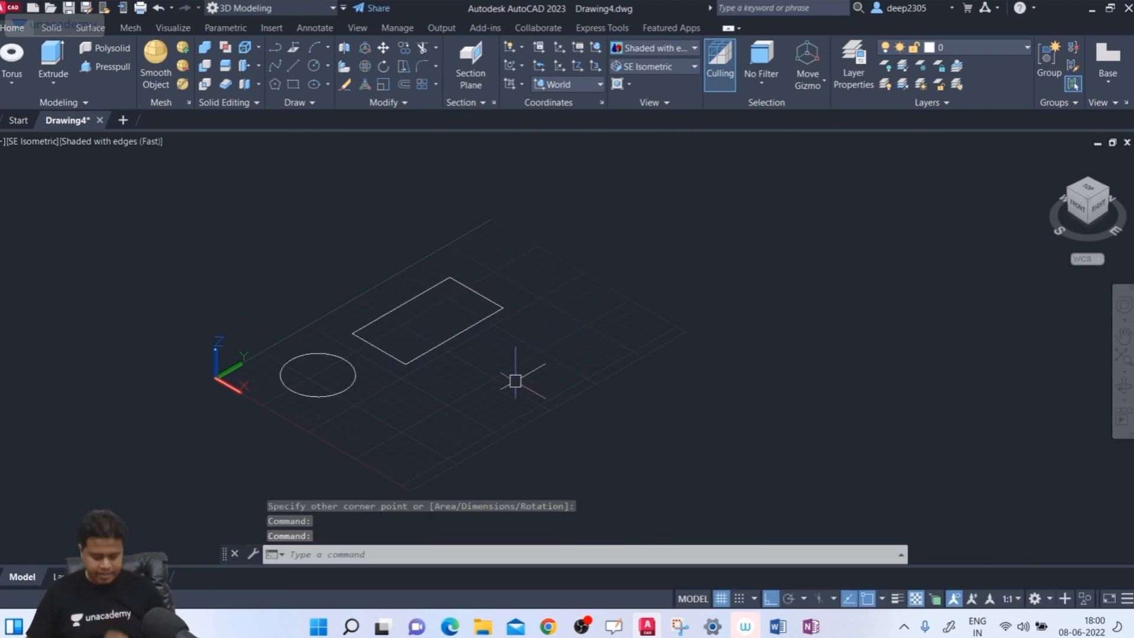
pyautogui.press('Return')
pyautogui.click(436, 423)
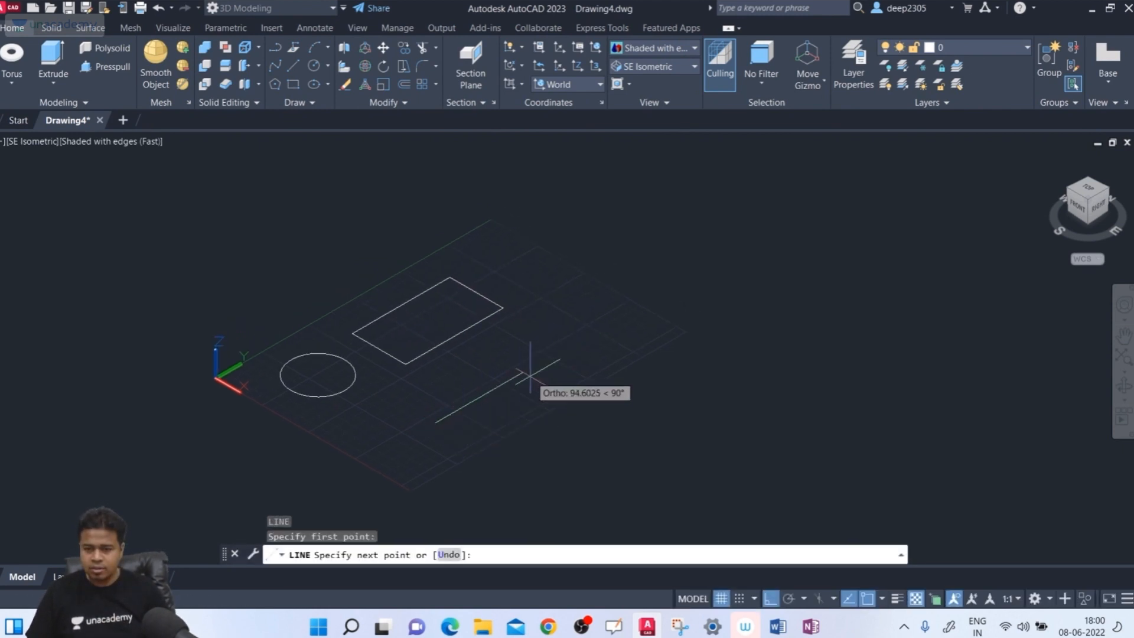
pyautogui.click(524, 372)
pyautogui.click(584, 405)
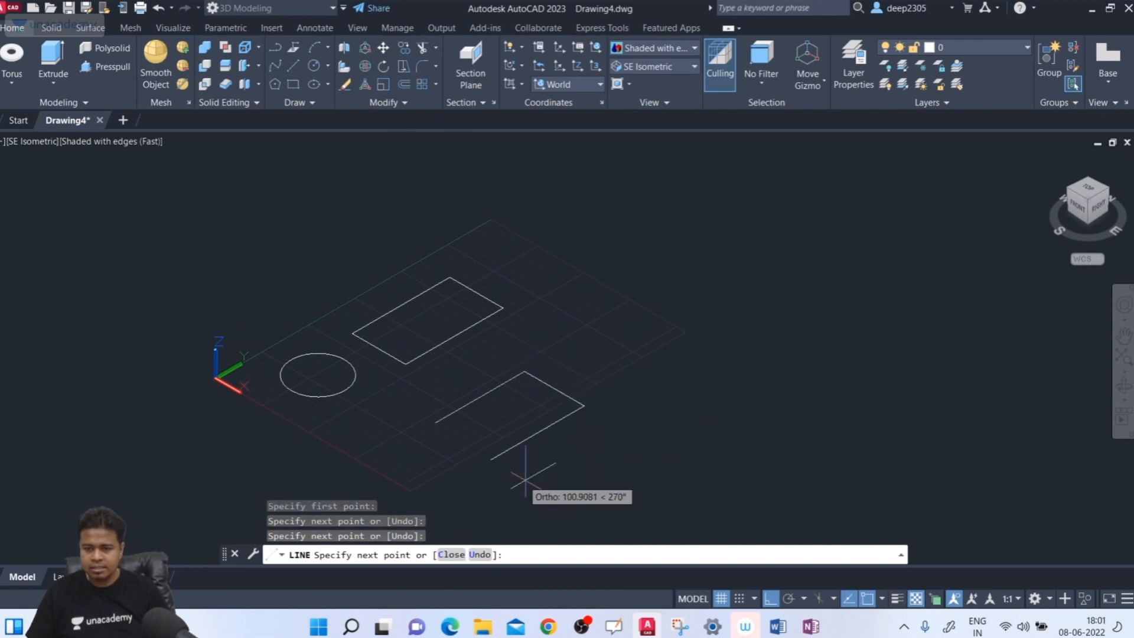
pyautogui.click(440, 488)
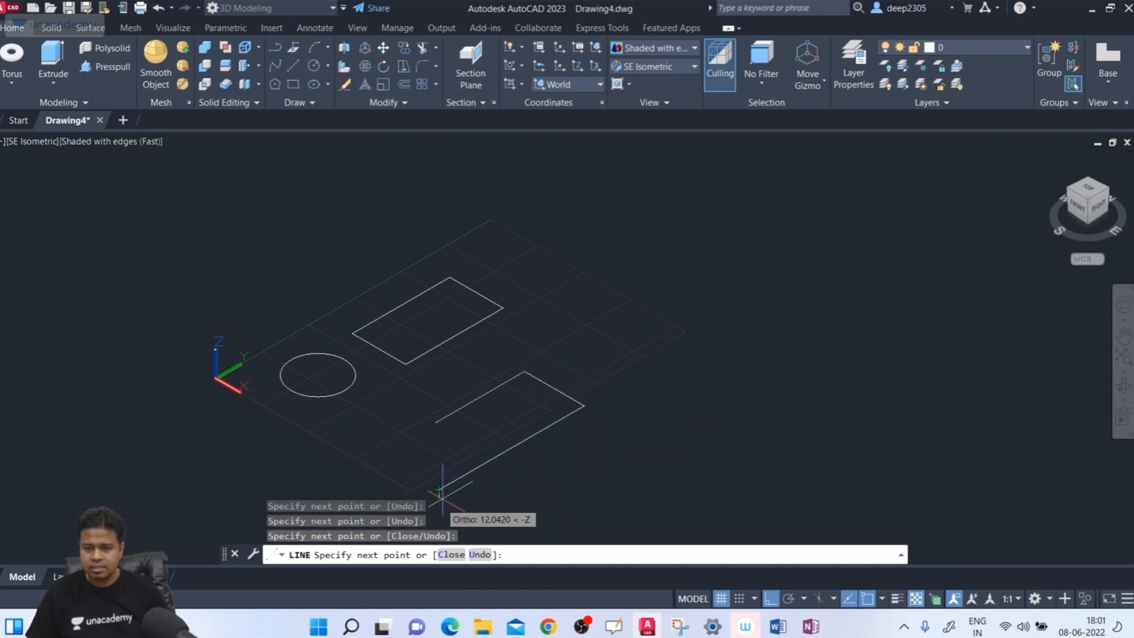
pyautogui.click(451, 555)
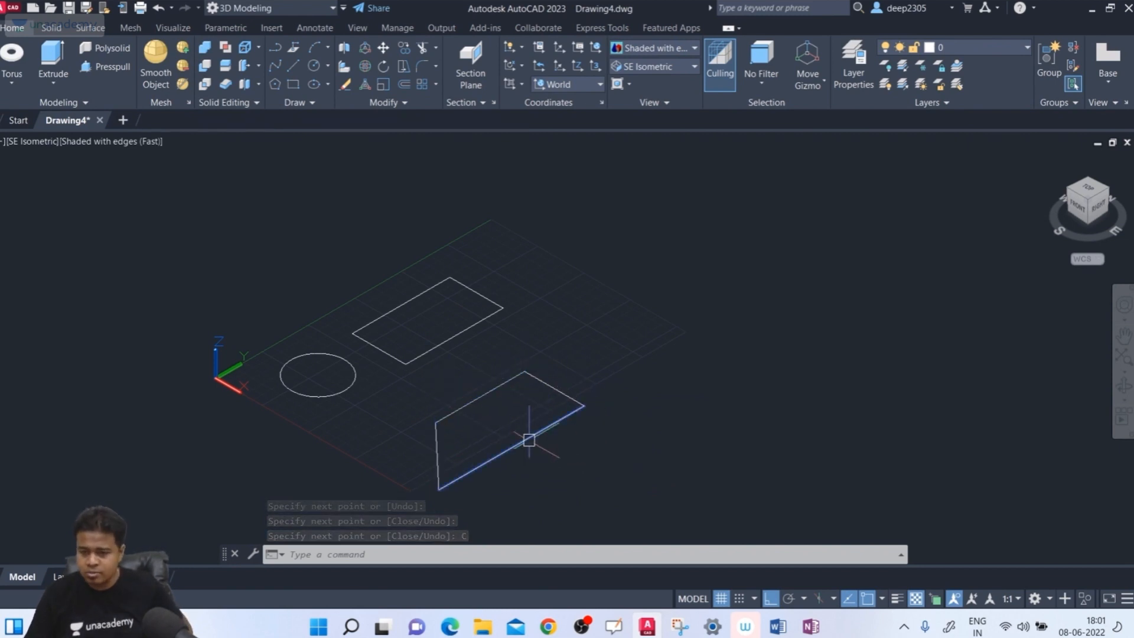
pyautogui.moveTo(515, 443)
pyautogui.mouseDown(button='middle')
pyautogui.moveTo(472, 451)
pyautogui.moveTo(425, 399)
pyautogui.mouseUp(button='middle')
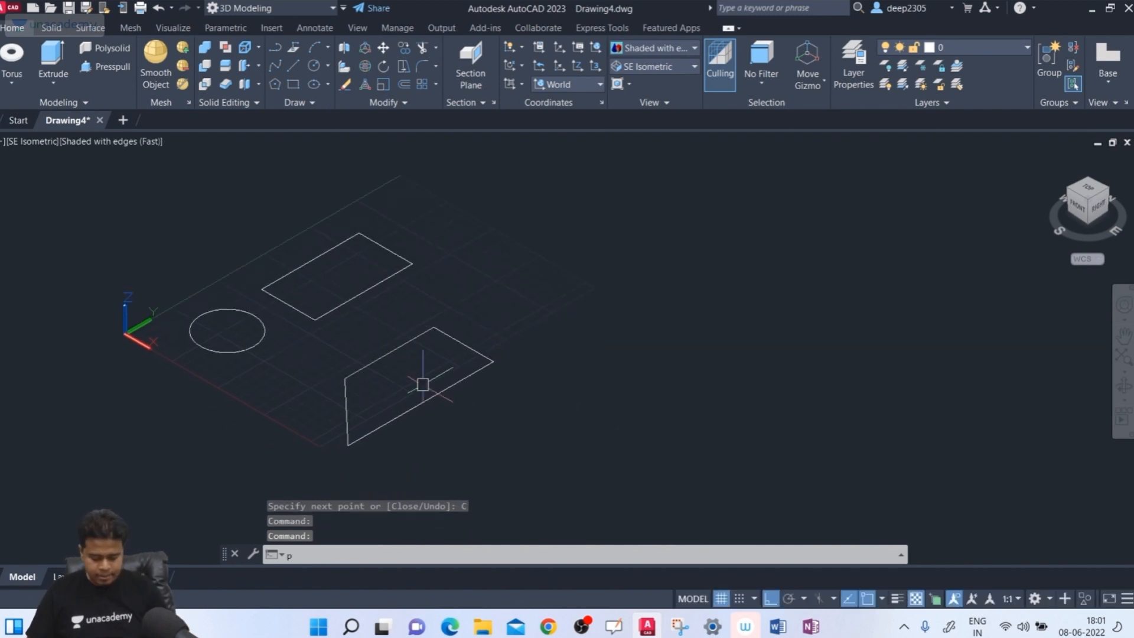
pyautogui.write('l')
pyautogui.press('Return')
pyautogui.click(475, 305)
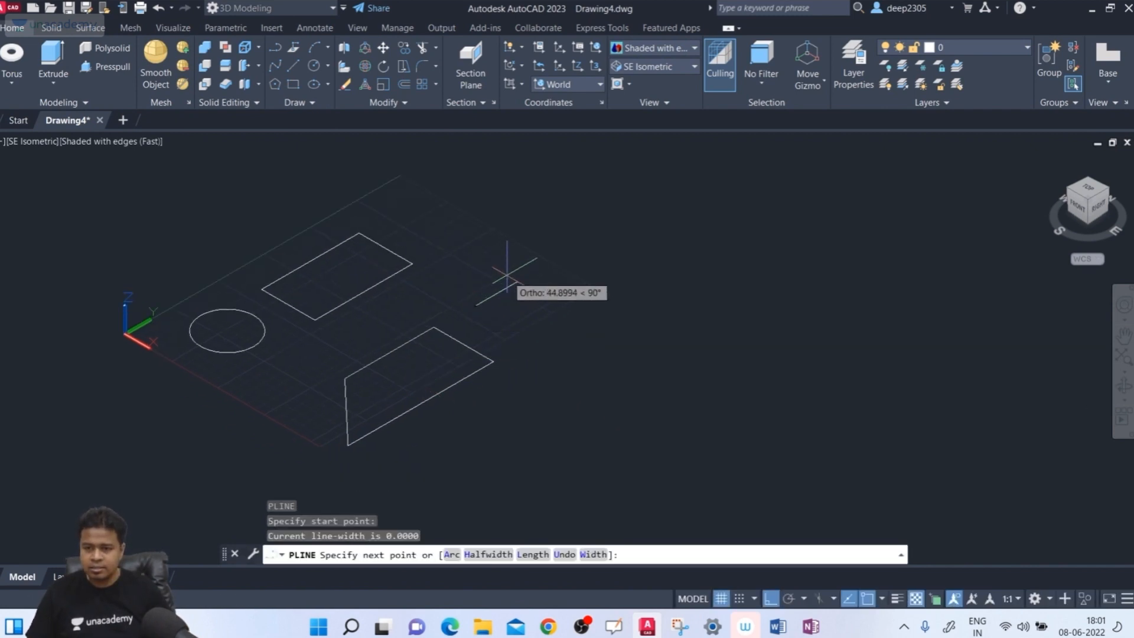
pyautogui.press('Escape')
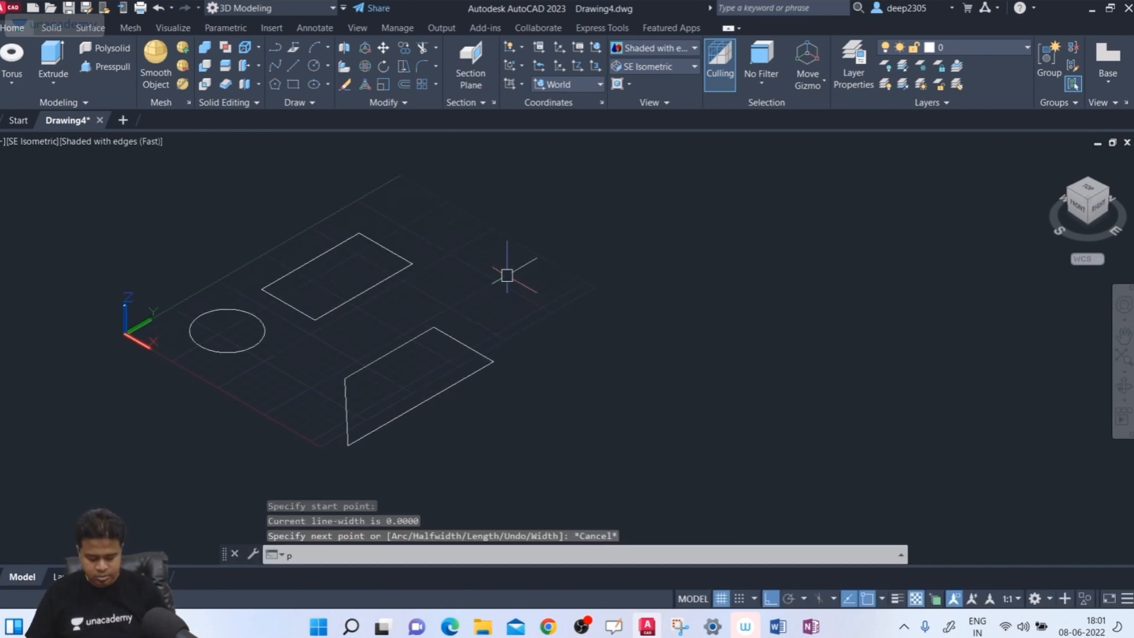
# Draw a four-sided polyline beyond the line shape along positive Y, positive X and a longer negative Y, and close it
pyautogui.write('pl')
pyautogui.press('Return')
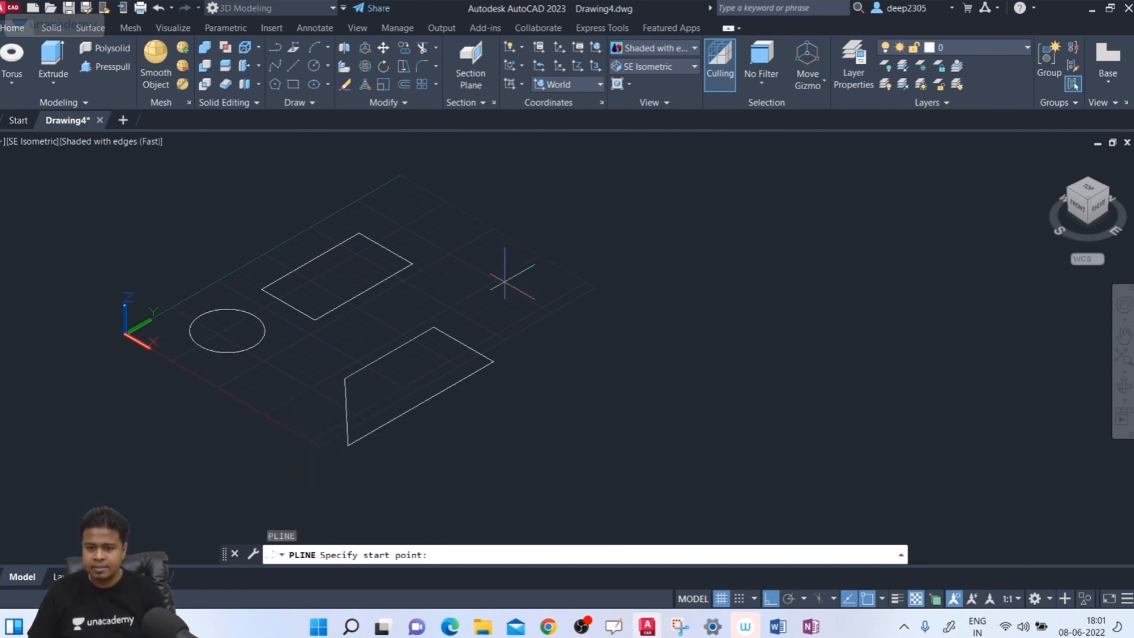
pyautogui.click(505, 282)
pyautogui.click(603, 225)
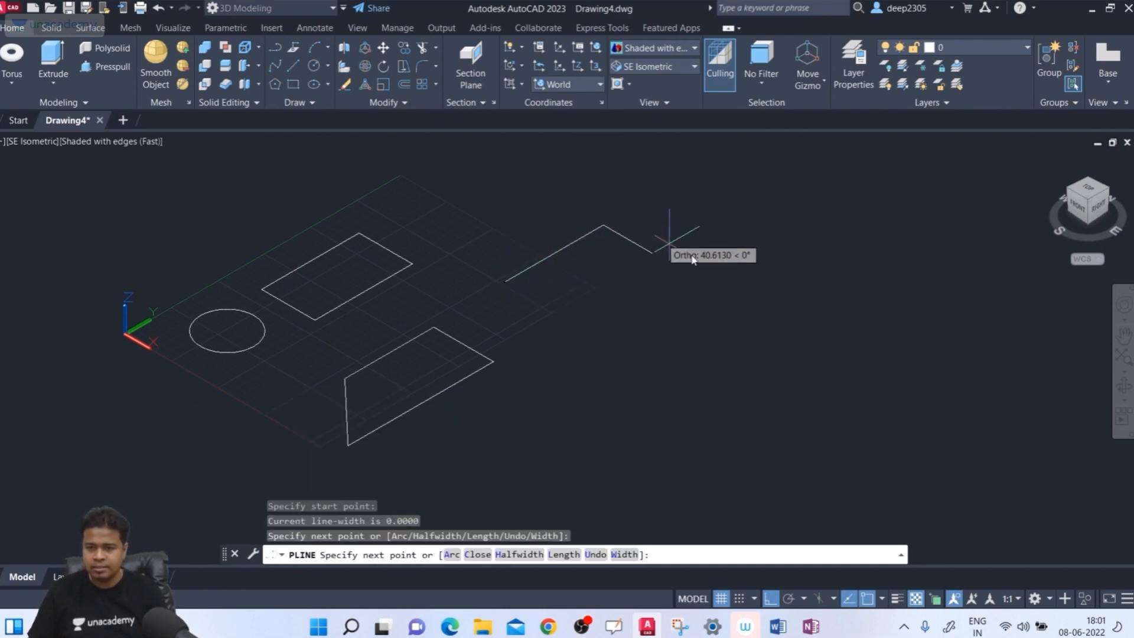
pyautogui.click(733, 272)
pyautogui.click(542, 384)
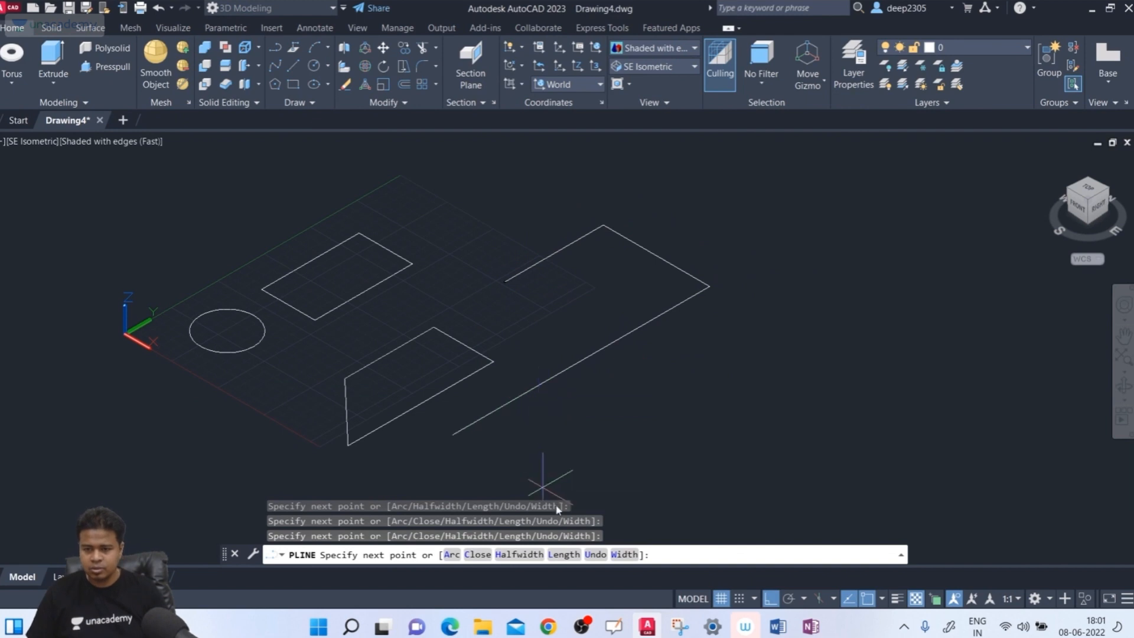
pyautogui.click(478, 554)
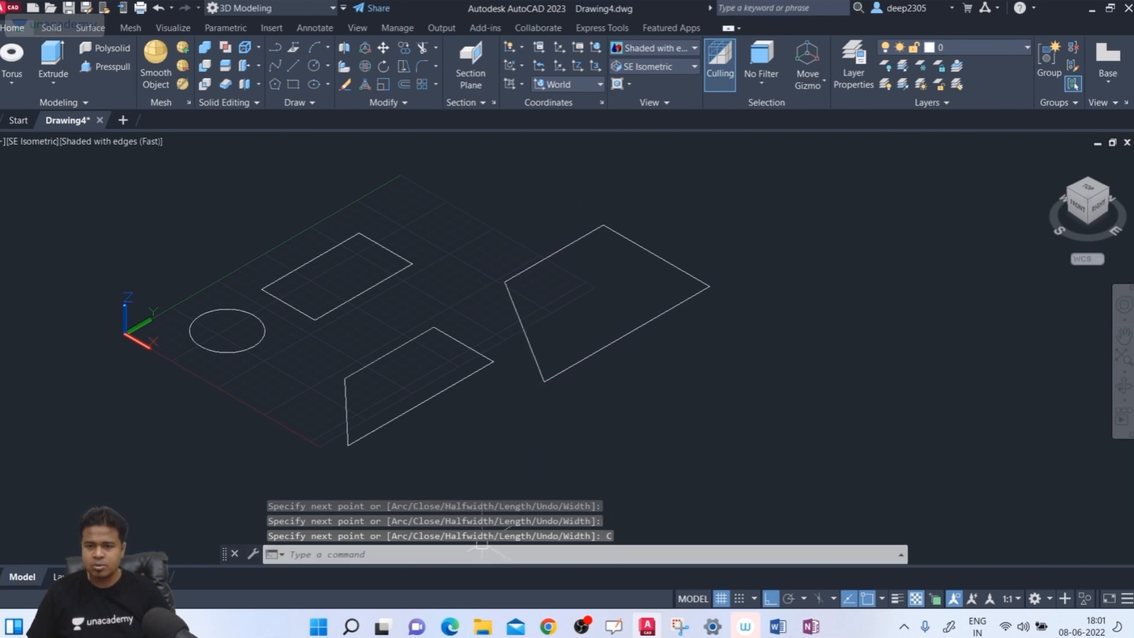
# Select the closed polyline to check whether its sides form a single object, and clear the selection
pyautogui.click(530, 352)
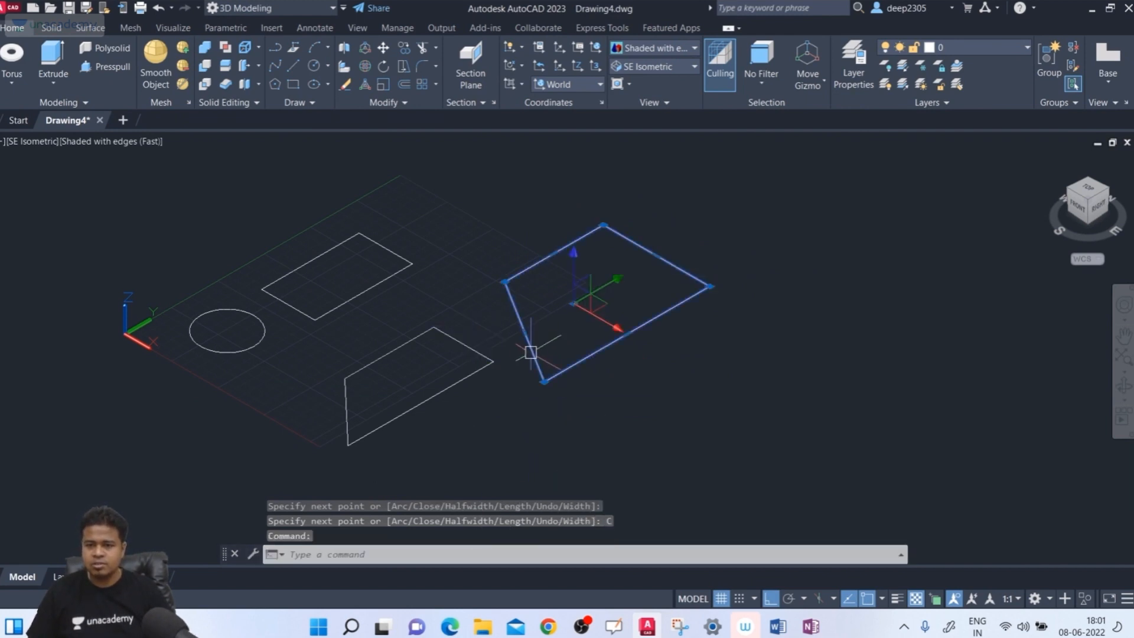
pyautogui.moveTo(597, 379); pyautogui.dragTo(608, 395, button='middle')
pyautogui.press('Escape')
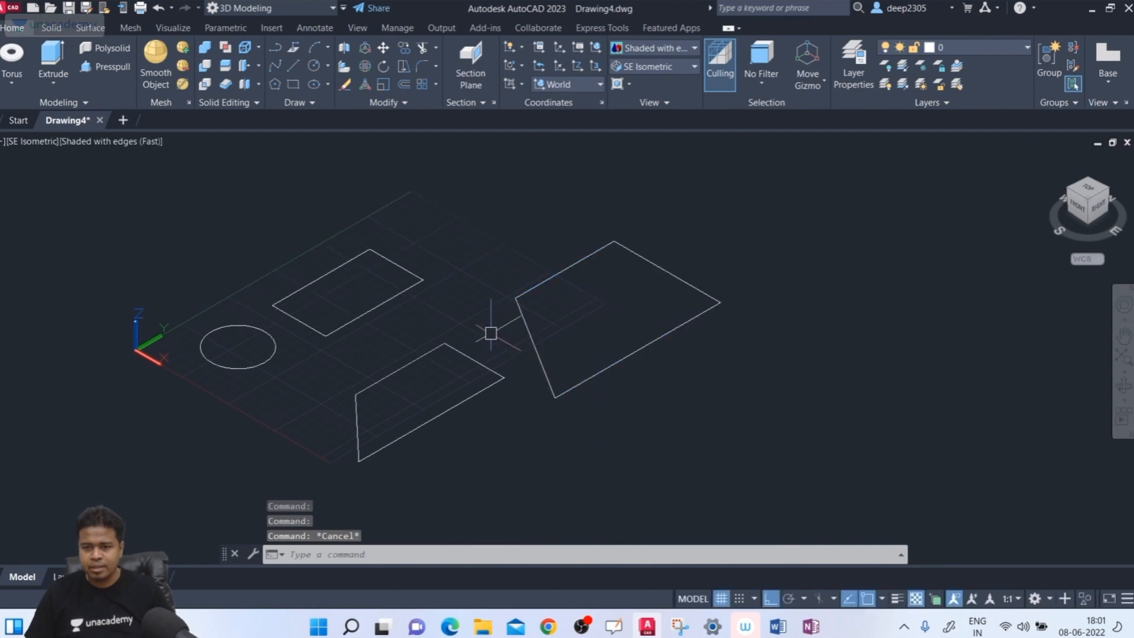